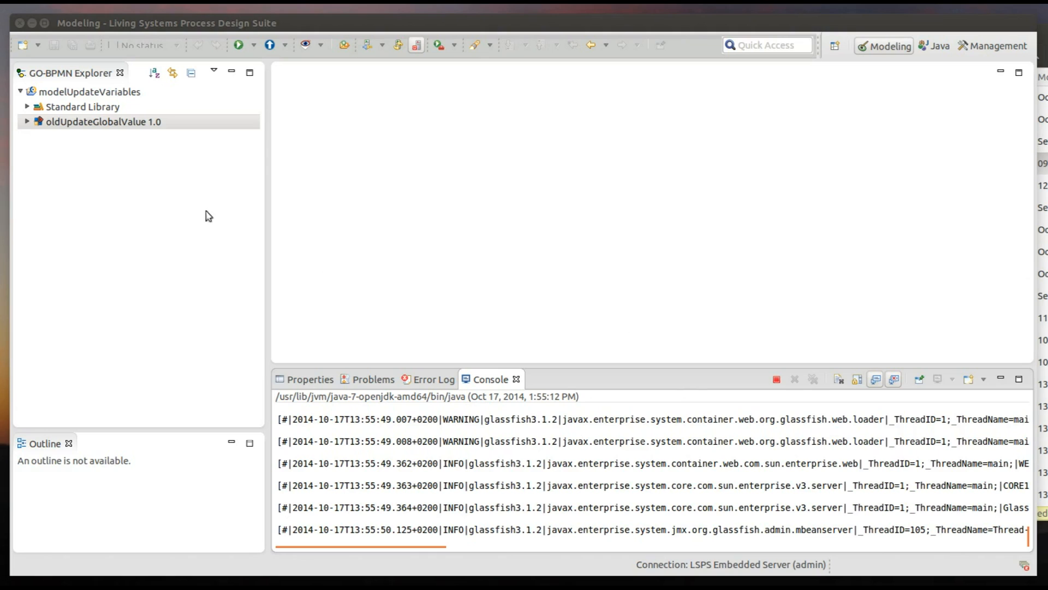
Step: Expand the oldUpdateGlobalValue module with its proc.gobpmn and vars.vars files, and open the proc process diagram
{"action": "left_click", "coordinate": [27, 121]}
{"action": "left_click", "coordinate": [34, 151]}
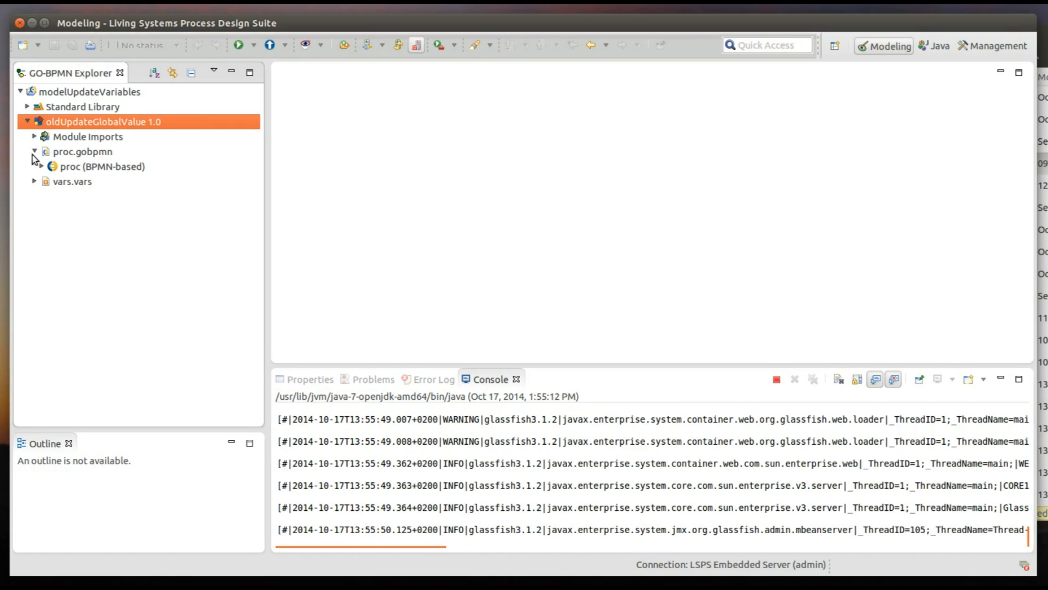
{"action": "left_click", "coordinate": [33, 182]}
{"action": "left_click", "coordinate": [111, 167]}
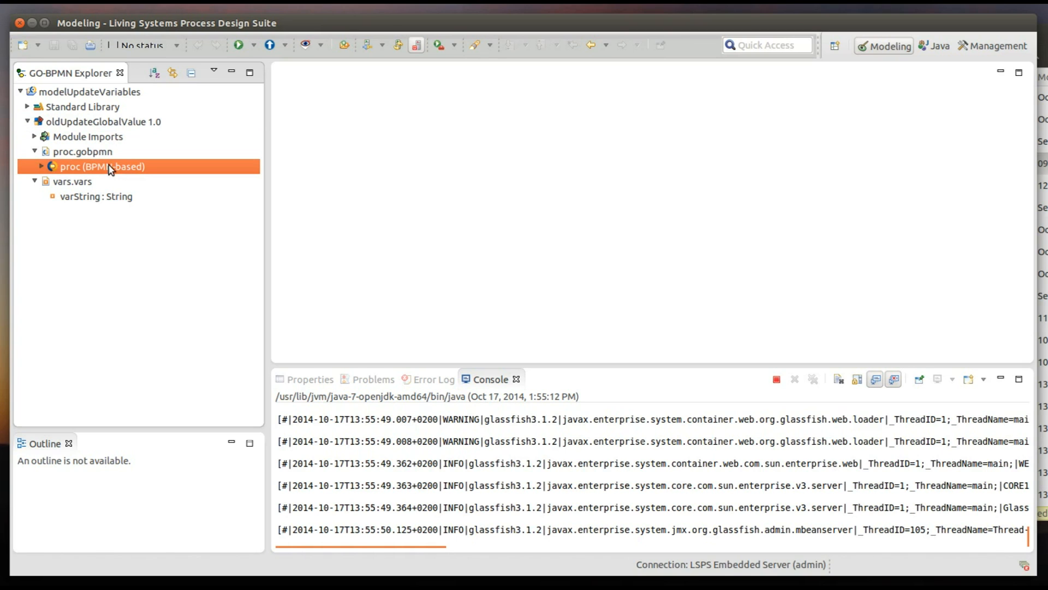
{"action": "left_click", "coordinate": [42, 166]}
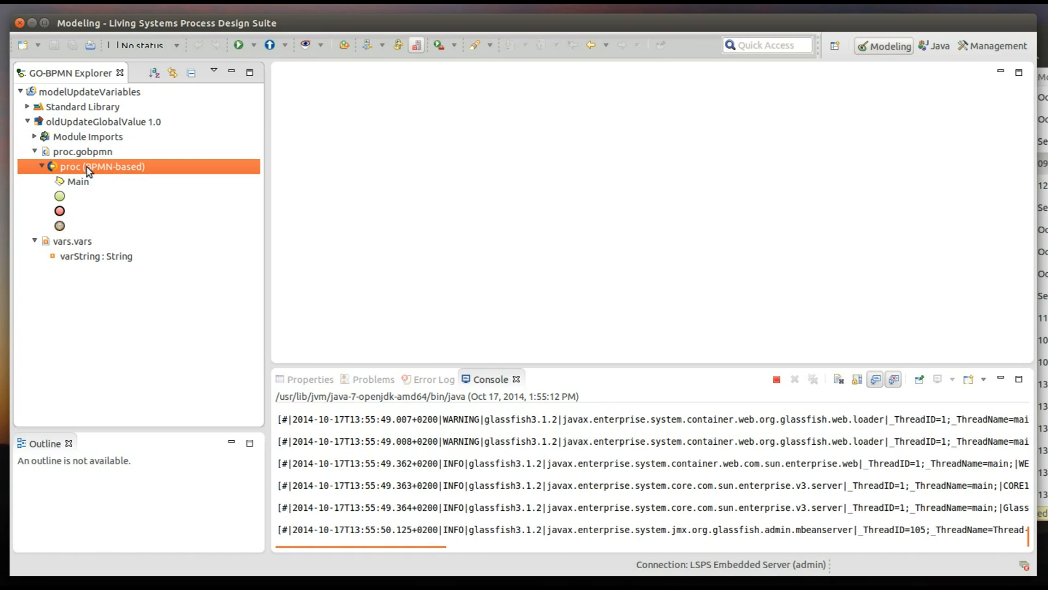
{"action": "double_click", "coordinate": [116, 166]}
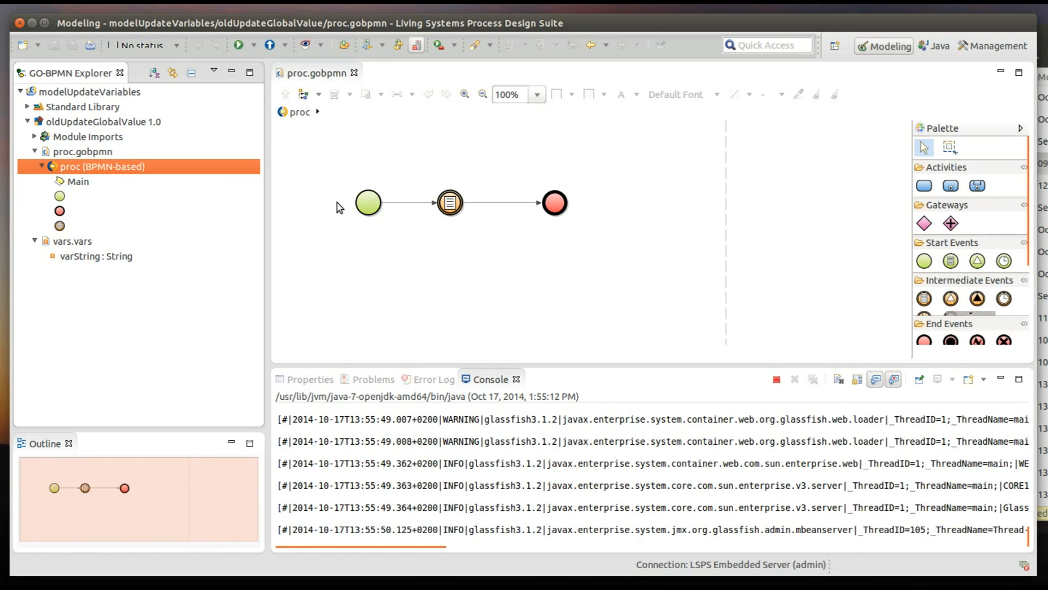
Step: Inspect the condition of the conditional intermediate event in the proc diagram
{"action": "left_click", "coordinate": [448, 205]}
{"action": "left_click", "coordinate": [293, 379]}
{"action": "left_click_drag", "start_coordinate": [445, 448], "coordinate": [365, 446]}
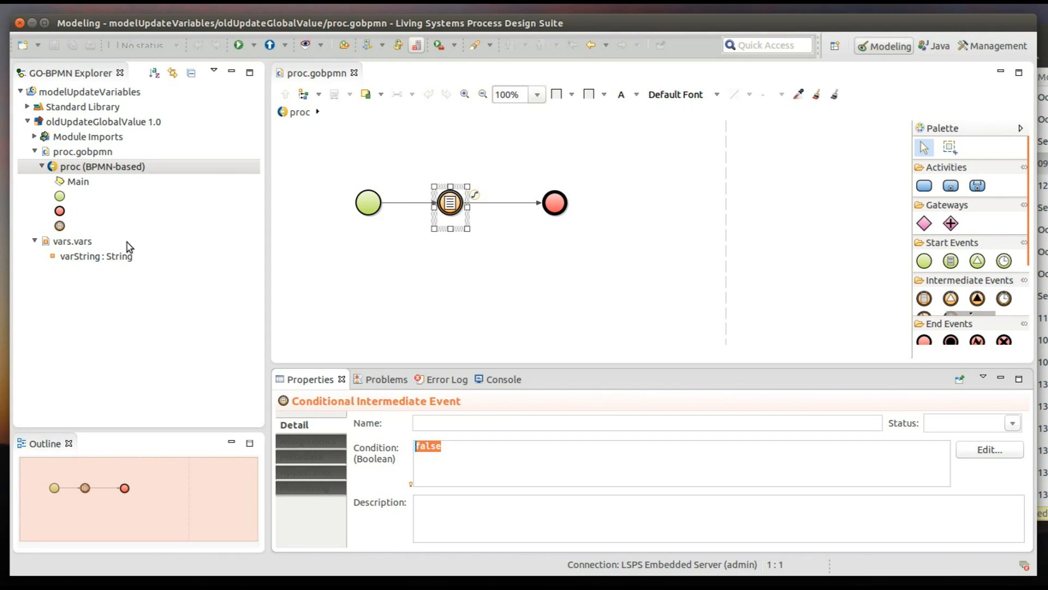
Step: Open the varString variable of the oldUpdateGlobalValue module and examine its initial value
{"action": "double_click", "coordinate": [115, 258]}
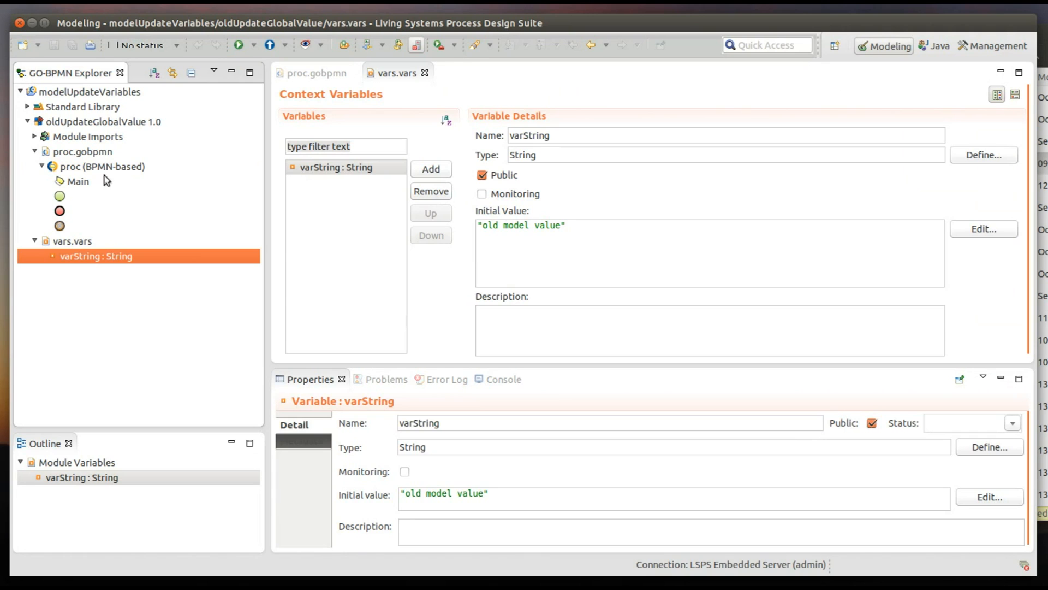
{"action": "left_click", "coordinate": [98, 107]}
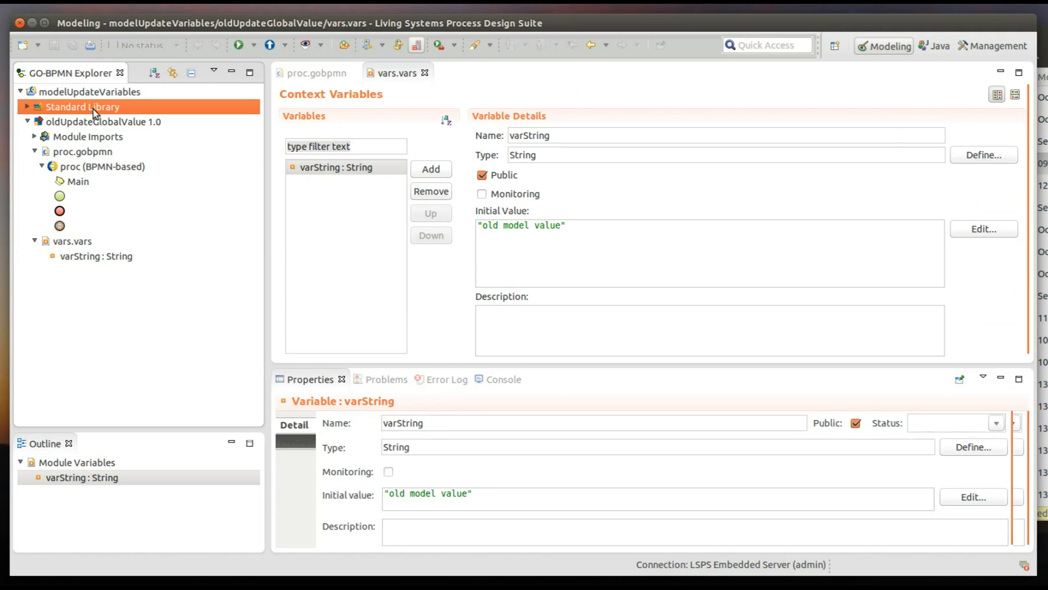
{"action": "left_click", "coordinate": [103, 257]}
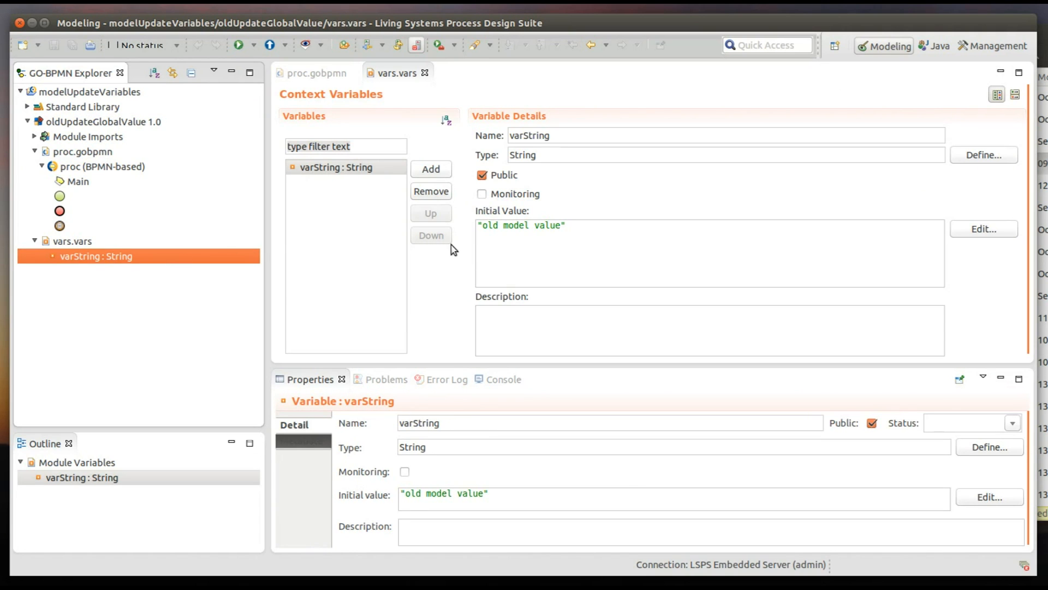
{"action": "left_click_drag", "start_coordinate": [566, 228], "coordinate": [471, 227]}
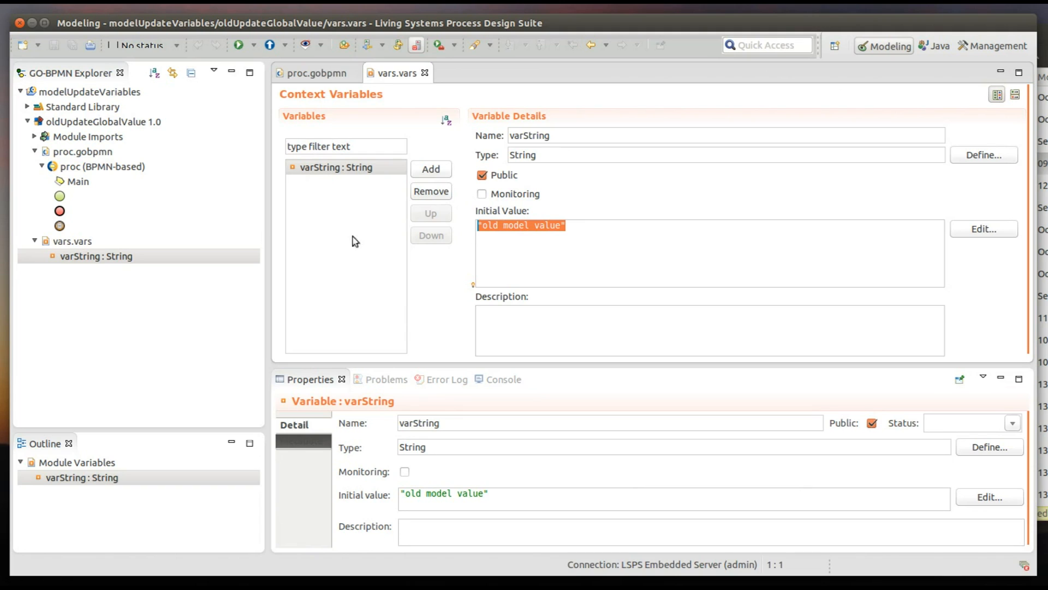
Step: Run the oldUpdateGlobalValue 1.0 module on the connected embedded server
{"action": "left_click", "coordinate": [127, 121]}
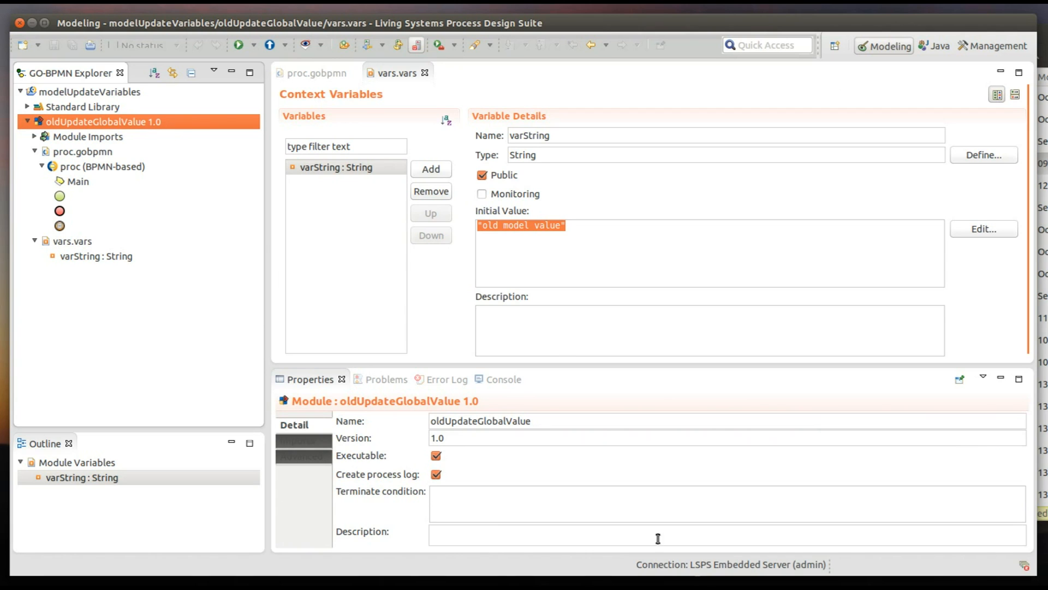
{"action": "right_click", "coordinate": [158, 126]}
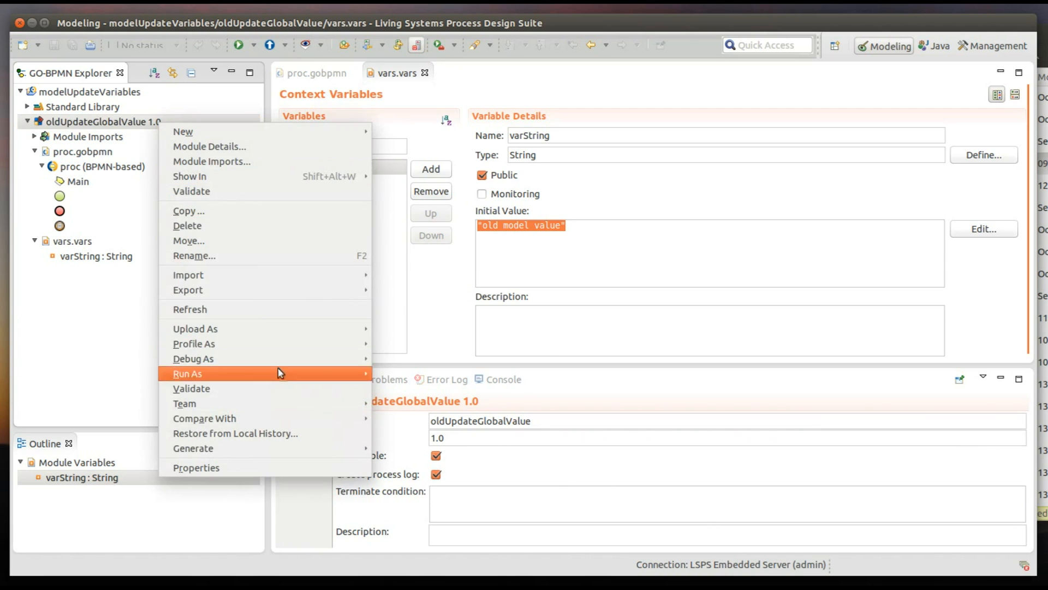
{"action": "mouse_move", "coordinate": [354, 378]}
{"action": "left_click", "coordinate": [411, 379]}
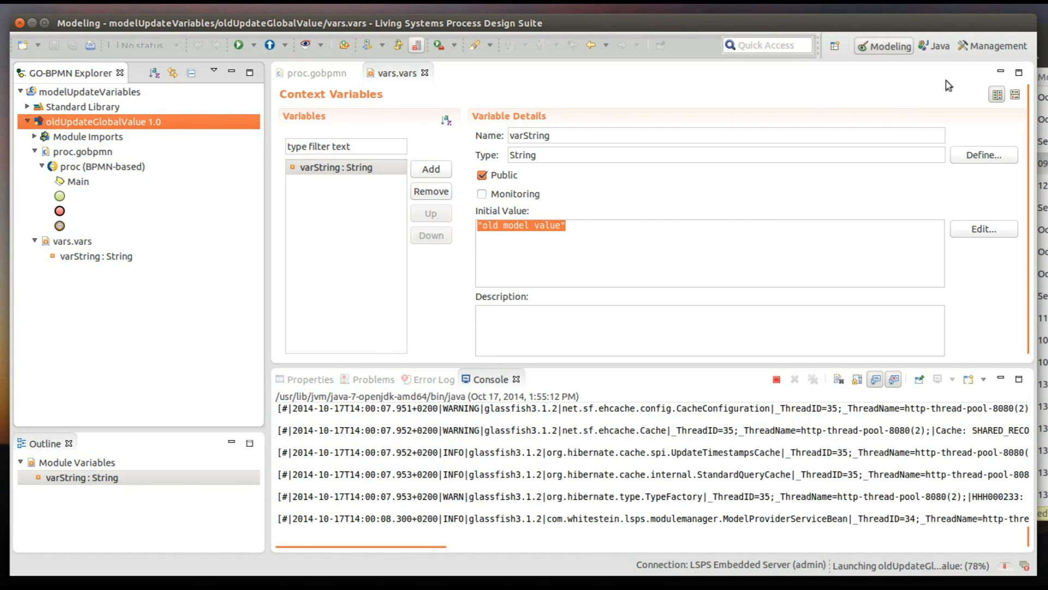
Step: Switch to the Management perspective, refresh the module and model instance lists, and open the running oldUpdateGlobalValue instance
{"action": "left_click", "coordinate": [976, 50]}
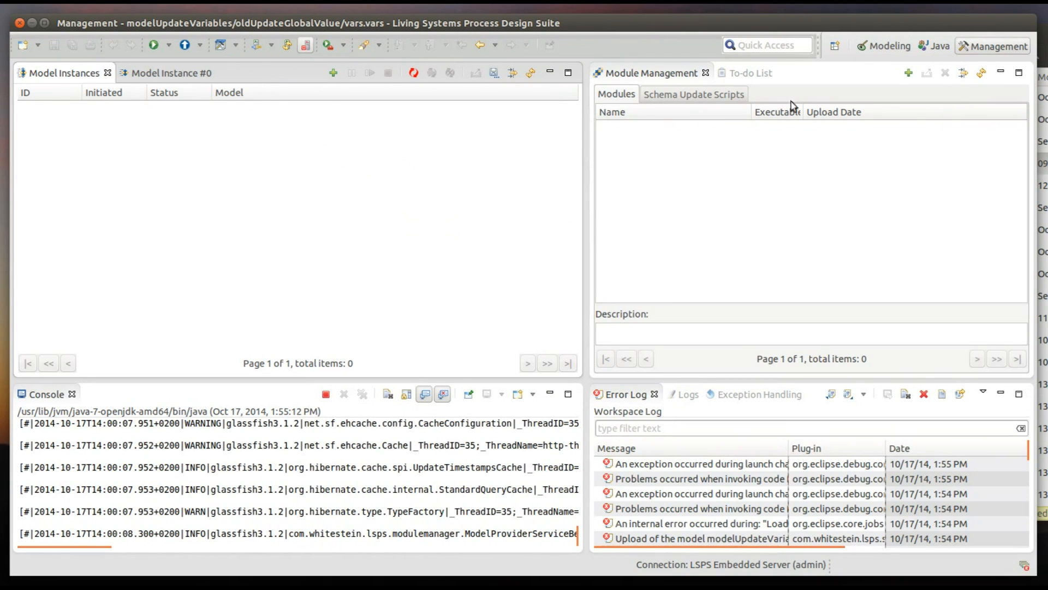
{"action": "left_click", "coordinate": [981, 73]}
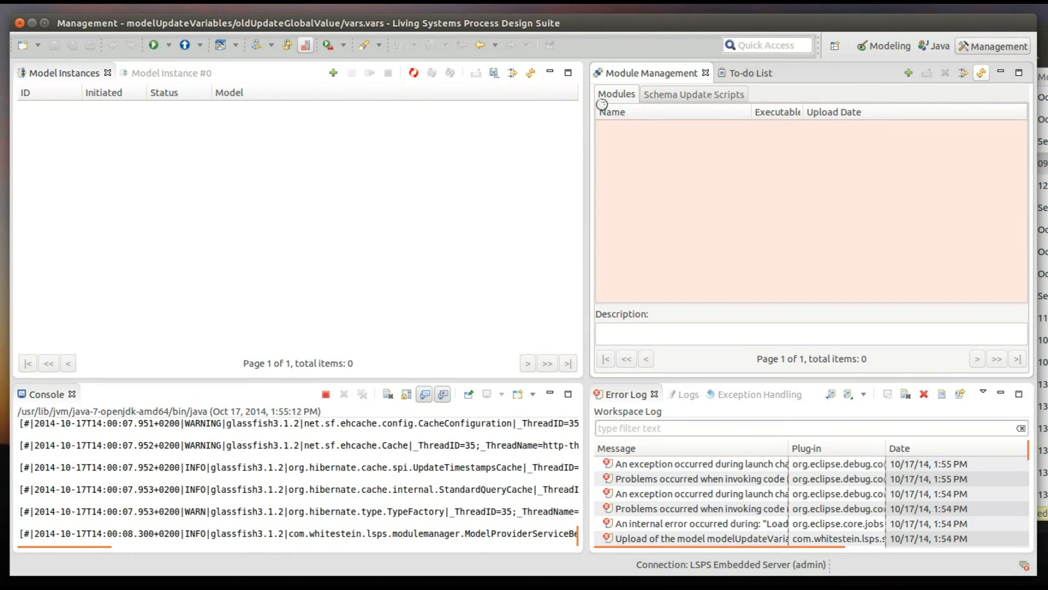
{"action": "left_click", "coordinate": [532, 74]}
{"action": "left_click", "coordinate": [212, 112]}
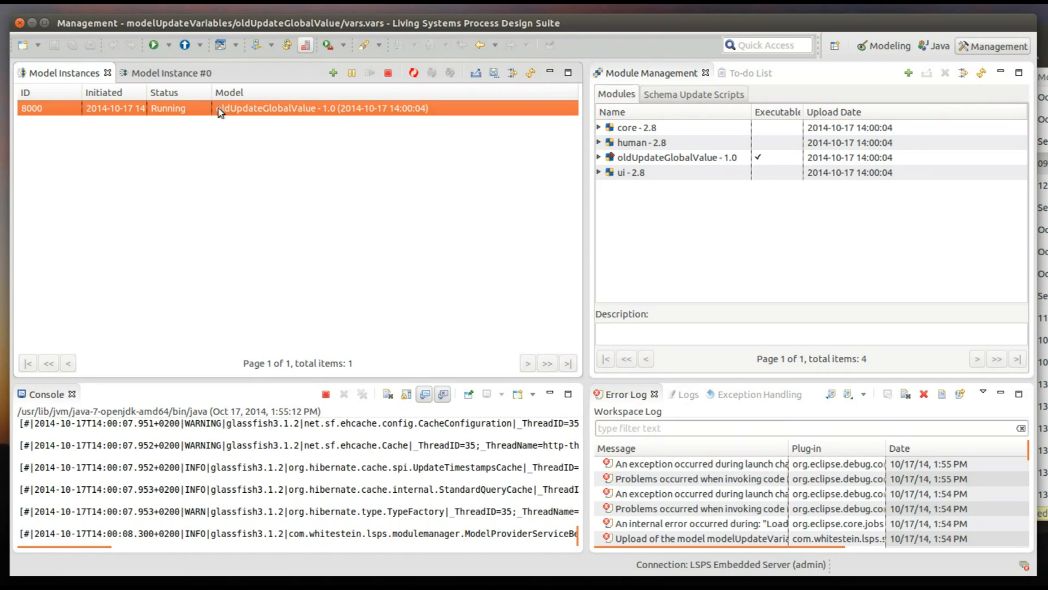
{"action": "double_click", "coordinate": [219, 112]}
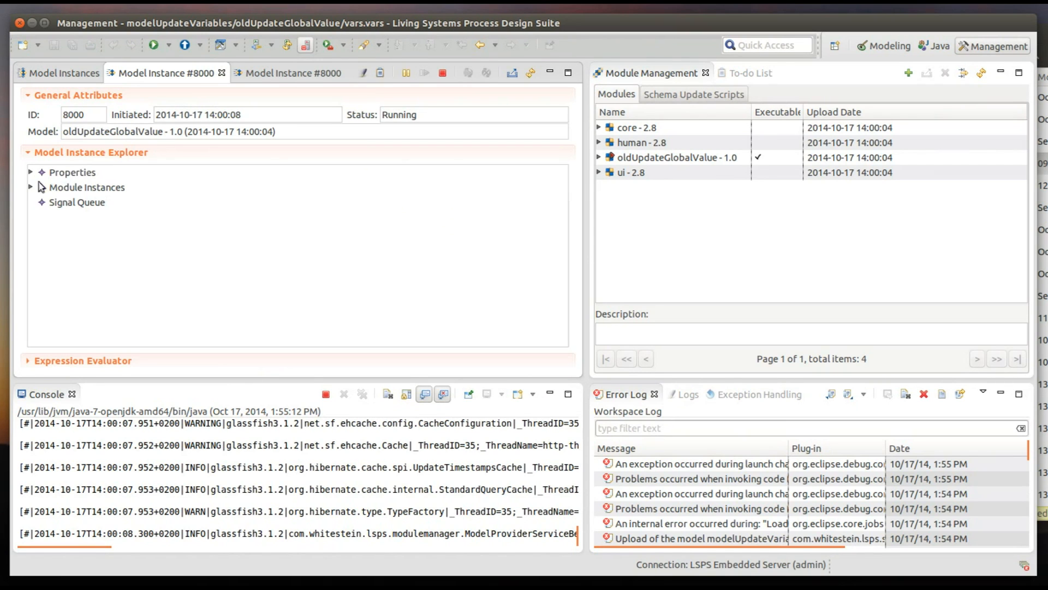
Step: Check the varString value among the running instance's module variables and locate oldUpdateGlobalValue in the uploaded modules
{"action": "left_click", "coordinate": [33, 188]}
{"action": "left_click", "coordinate": [38, 202]}
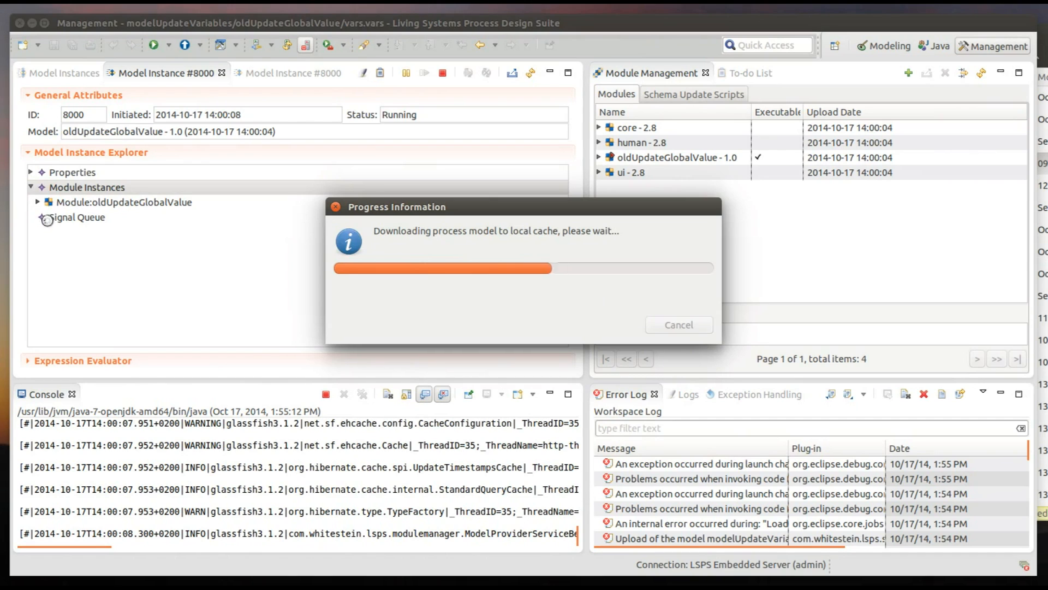
{"action": "left_click", "coordinate": [45, 216]}
{"action": "left_click", "coordinate": [112, 234]}
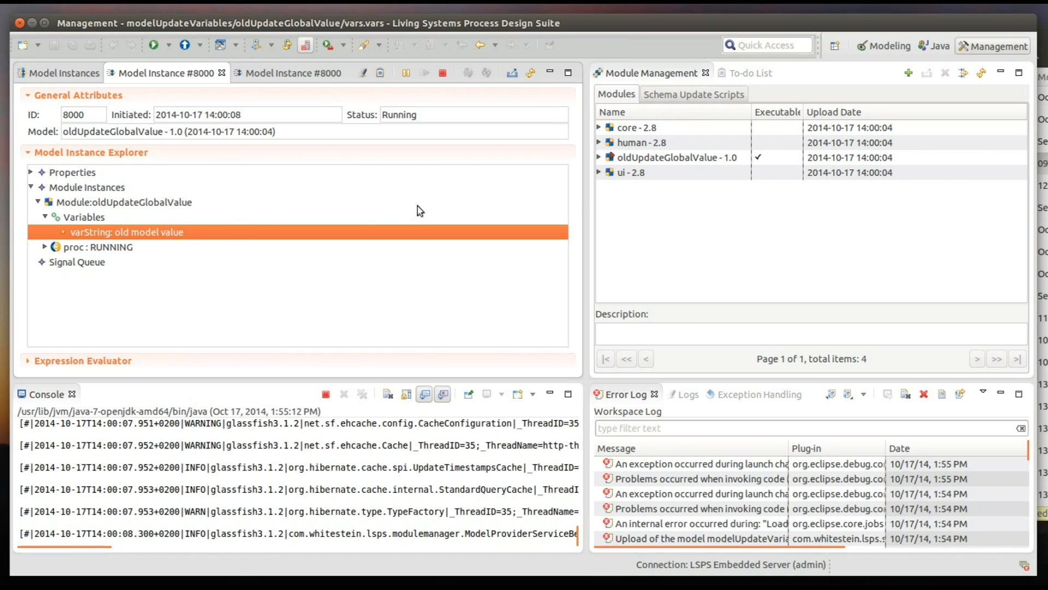
{"action": "left_click", "coordinate": [702, 162]}
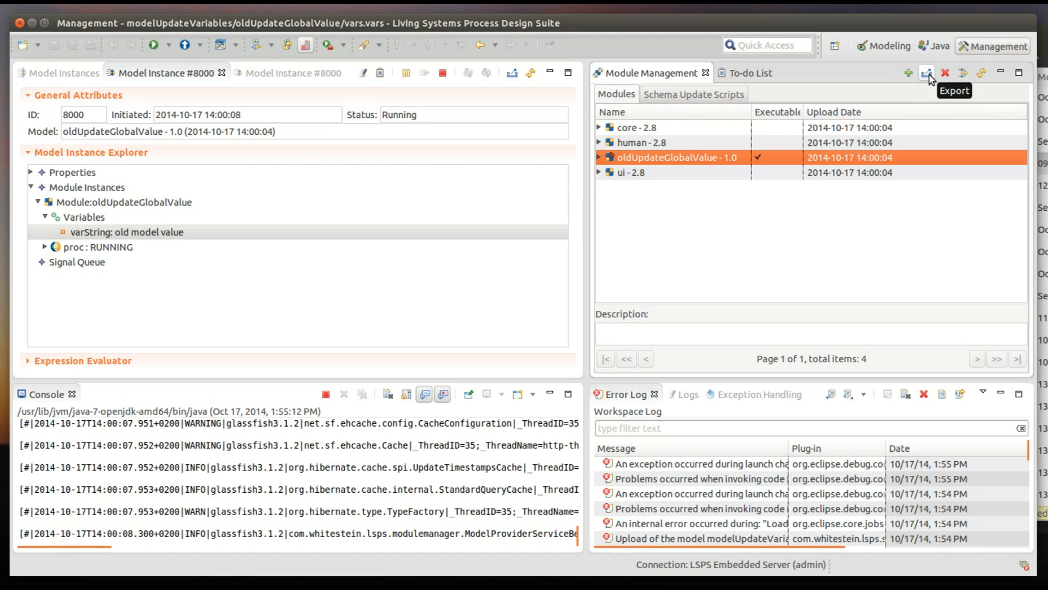
Step: Return to the Modeling perspective and copy the oldUpdateGlobalValue module within modelUpdateVariables, naming the copy newUpdateGlobalValue
{"action": "left_click", "coordinate": [889, 47]}
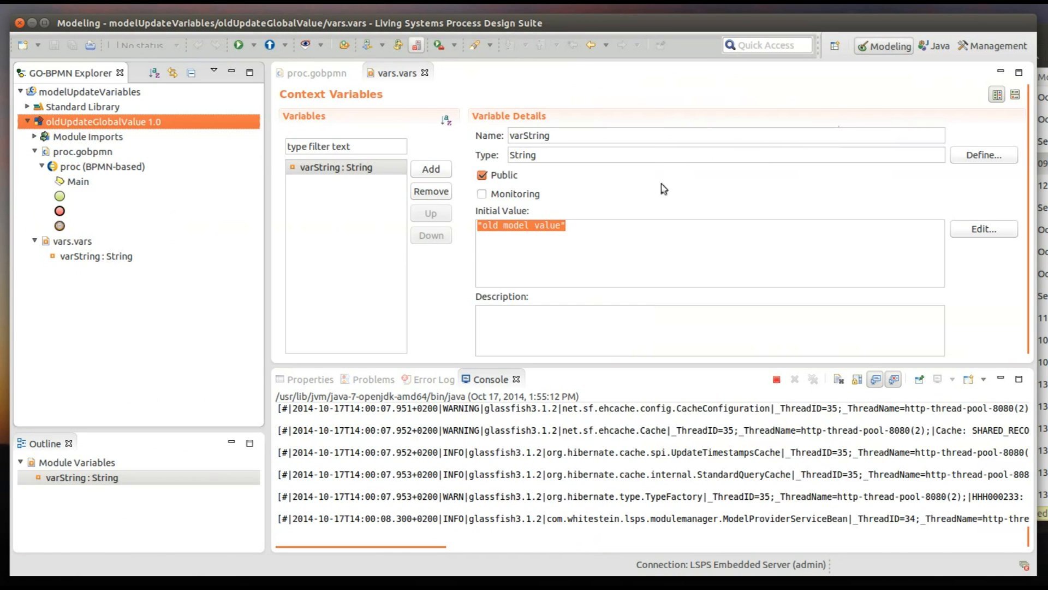
{"action": "left_click", "coordinate": [28, 121]}
{"action": "right_click", "coordinate": [78, 122]}
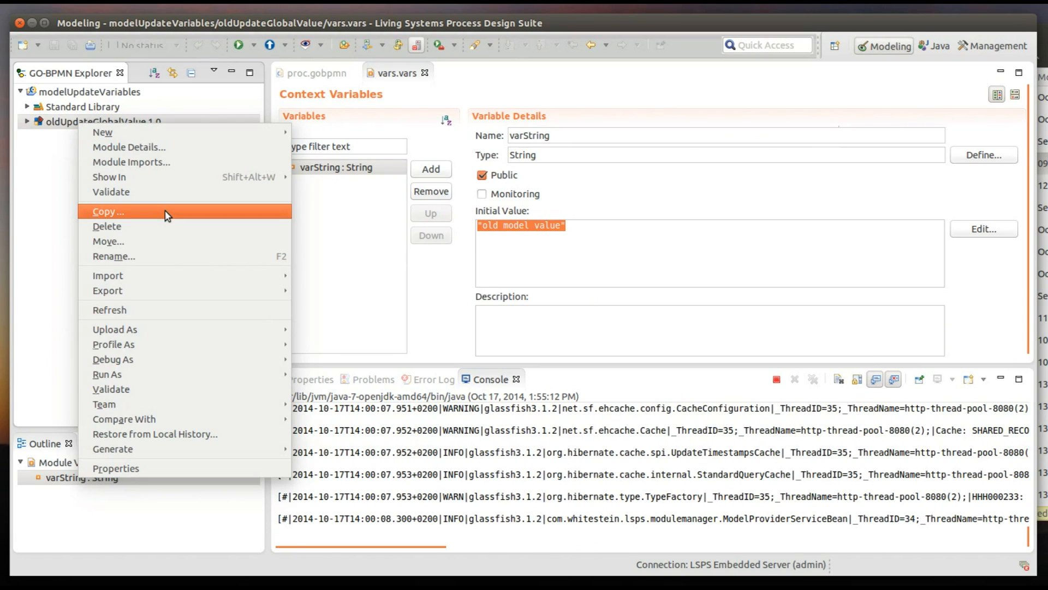
{"action": "left_click", "coordinate": [214, 215]}
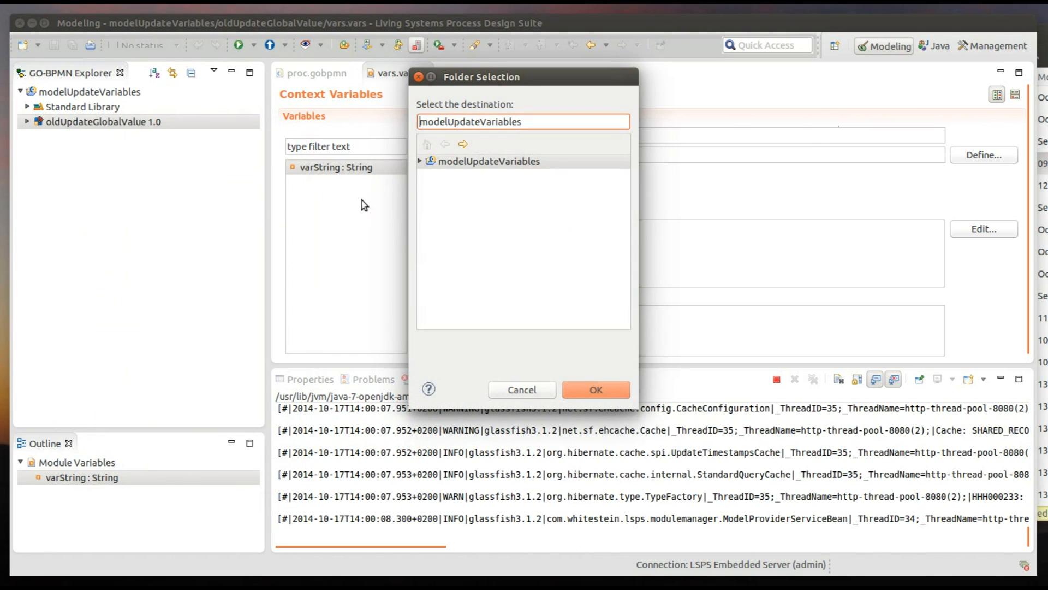
{"action": "left_click", "coordinate": [471, 161]}
{"action": "left_click", "coordinate": [610, 397]}
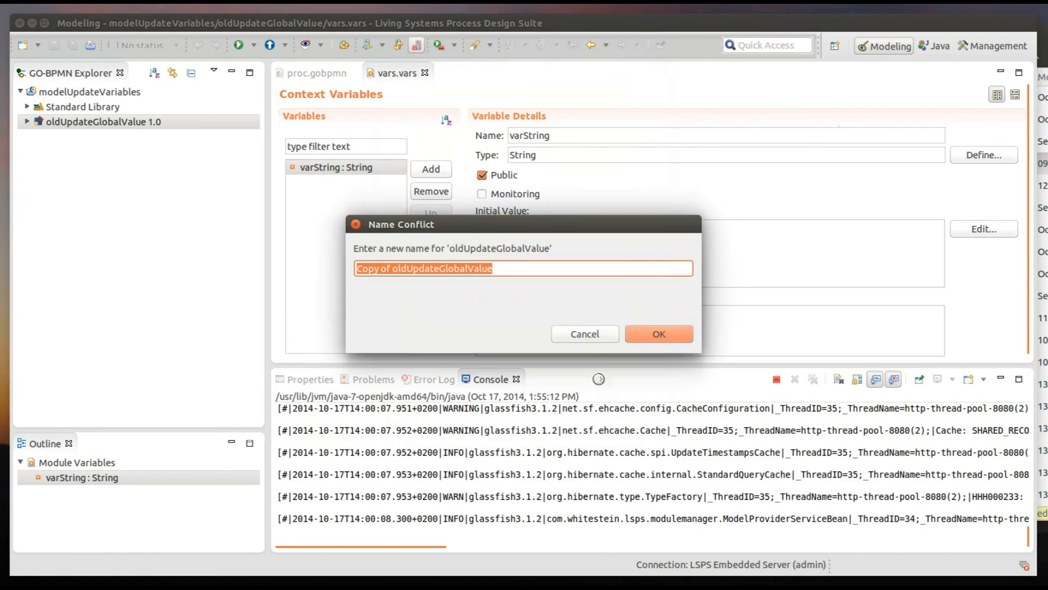
{"action": "left_click", "coordinate": [399, 269]}
{"action": "left_click_drag", "start_coordinate": [406, 268], "coordinate": [378, 268]}
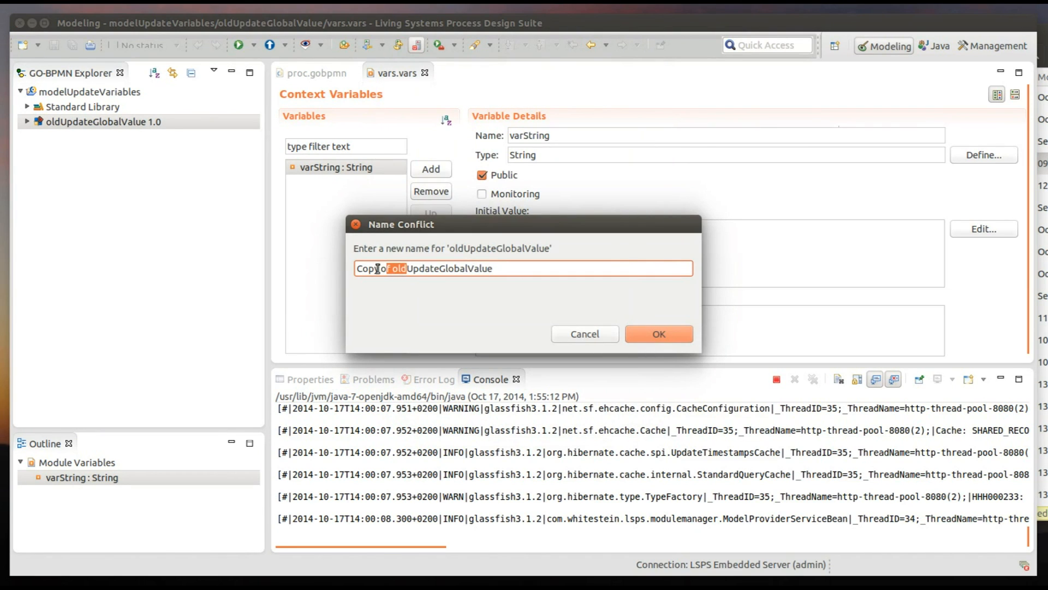
{"action": "type", "text": "new"}
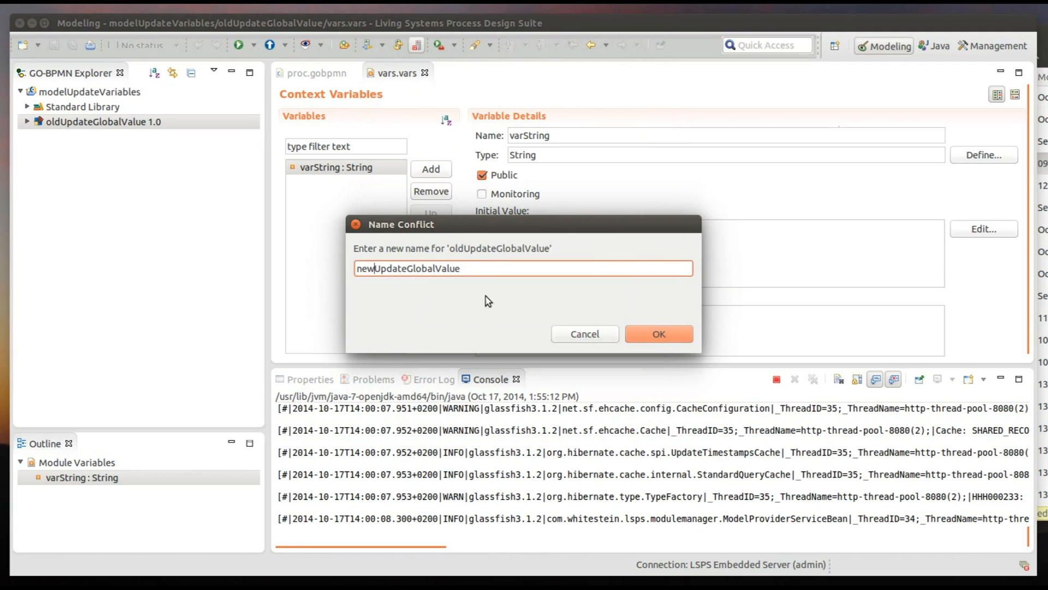
{"action": "left_click", "coordinate": [660, 338]}
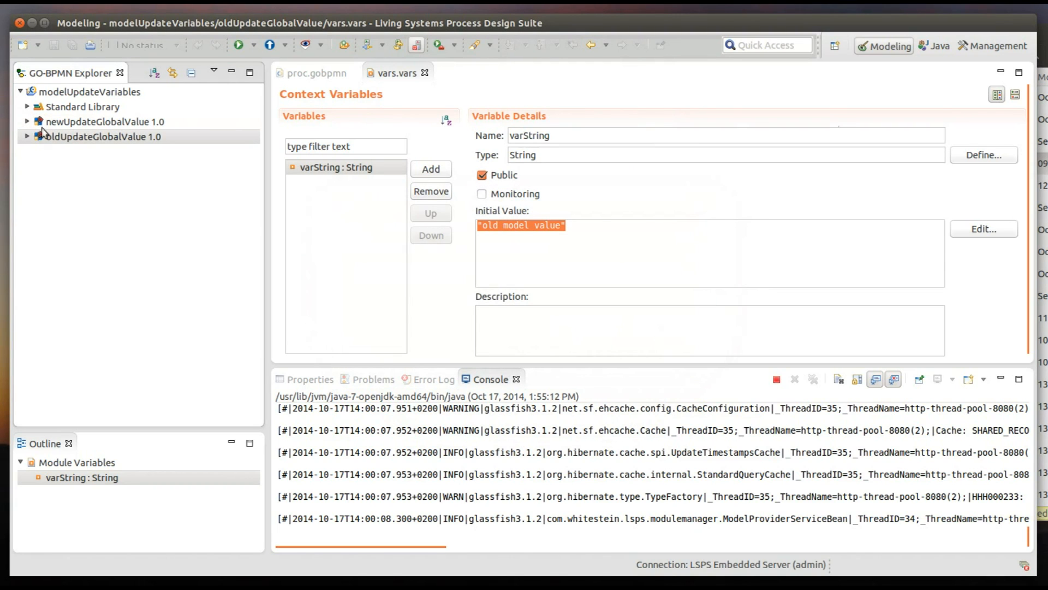
Step: Set the initial value of varString in the newUpdateGlobalValue module to "new model value" and save the vars.vars file
{"action": "left_click", "coordinate": [28, 122]}
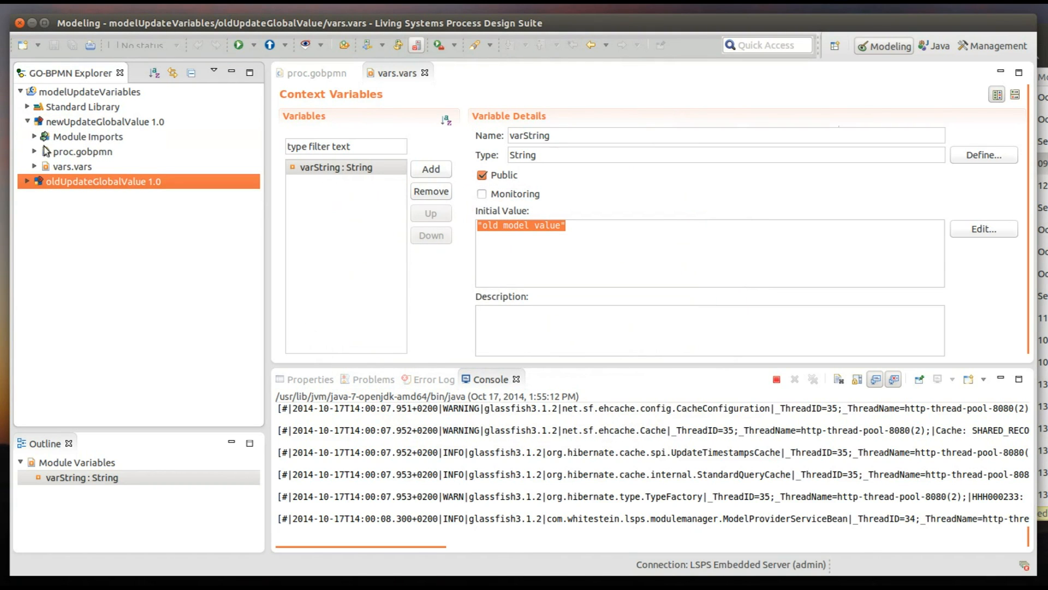
{"action": "left_click", "coordinate": [34, 167]}
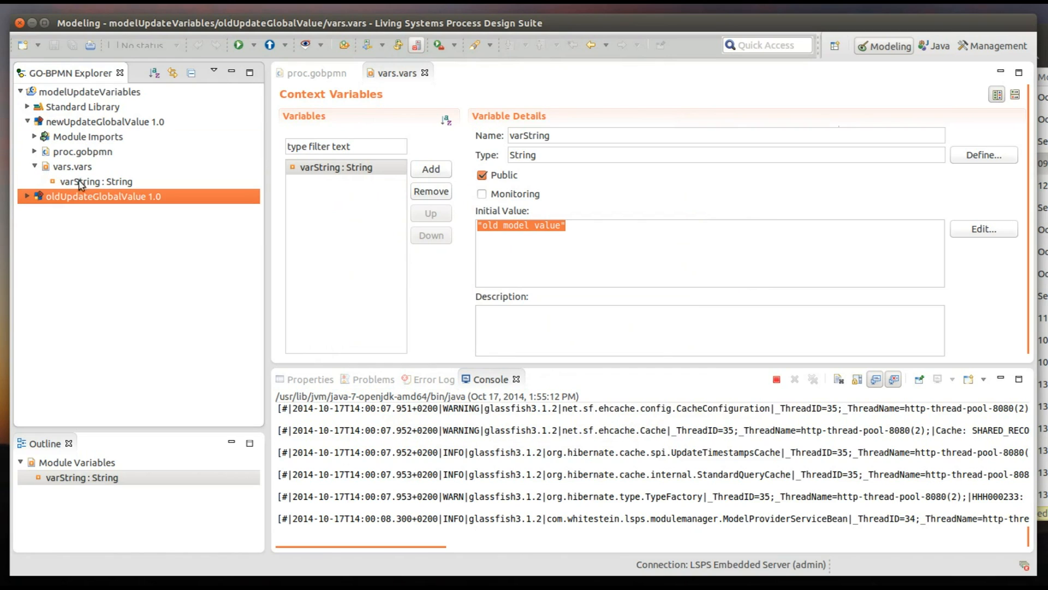
{"action": "left_click", "coordinate": [128, 183]}
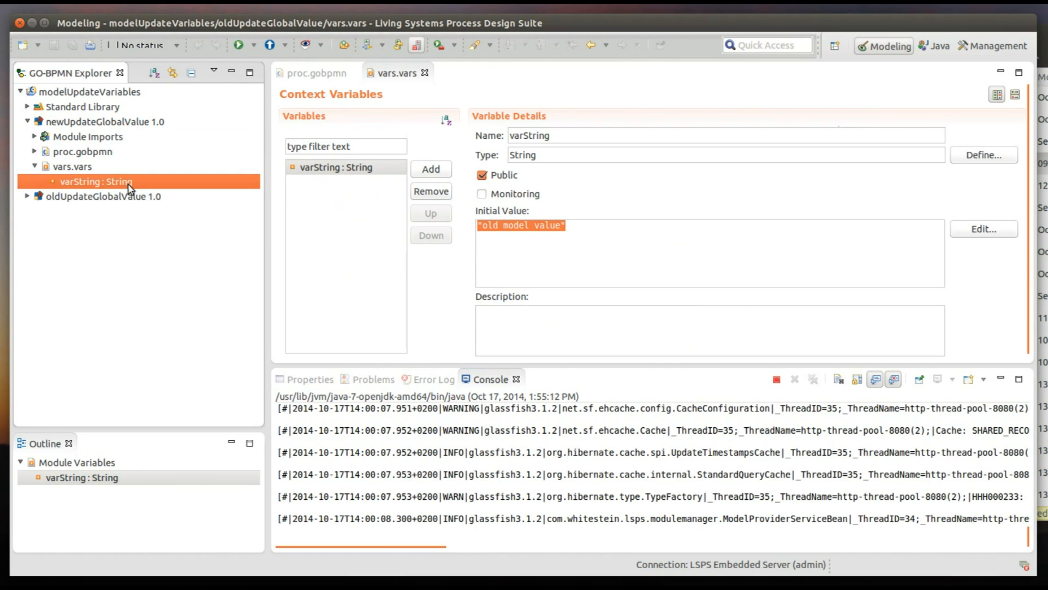
{"action": "left_click", "coordinate": [129, 184]}
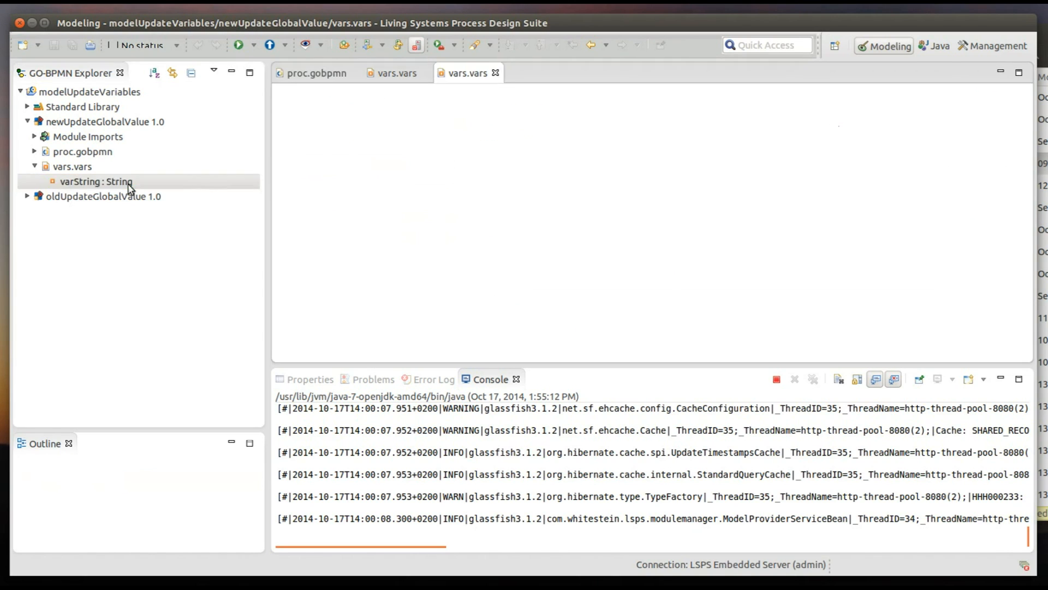
{"action": "double_click", "coordinate": [485, 226]}
{"action": "left_click_drag", "start_coordinate": [485, 226], "coordinate": [497, 227]}
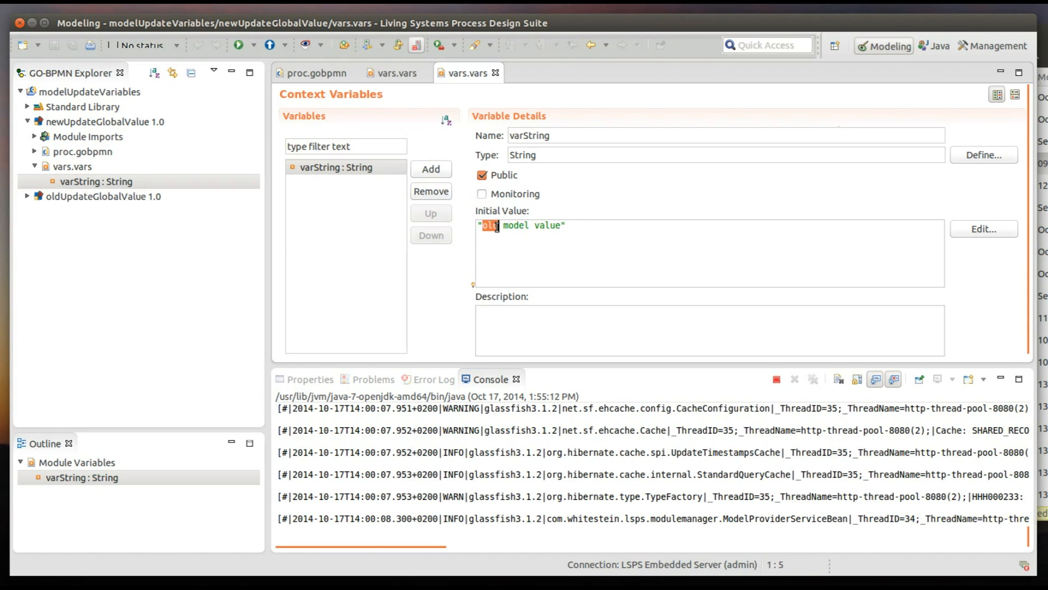
{"action": "key", "text": "BackSpace"}
{"action": "type", "text": "new"}
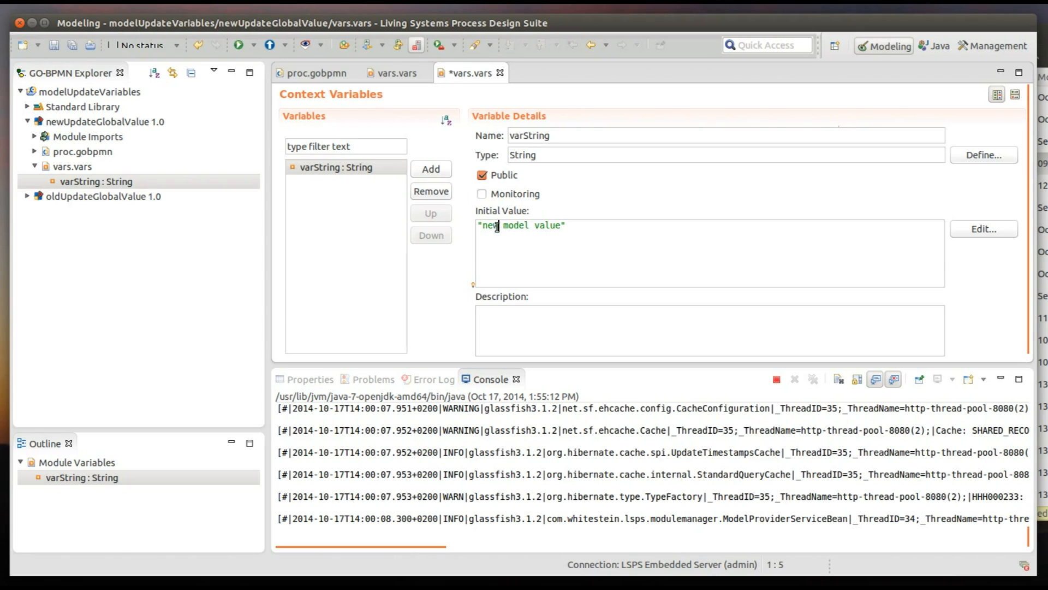
{"action": "key", "text": "ctrl+s"}
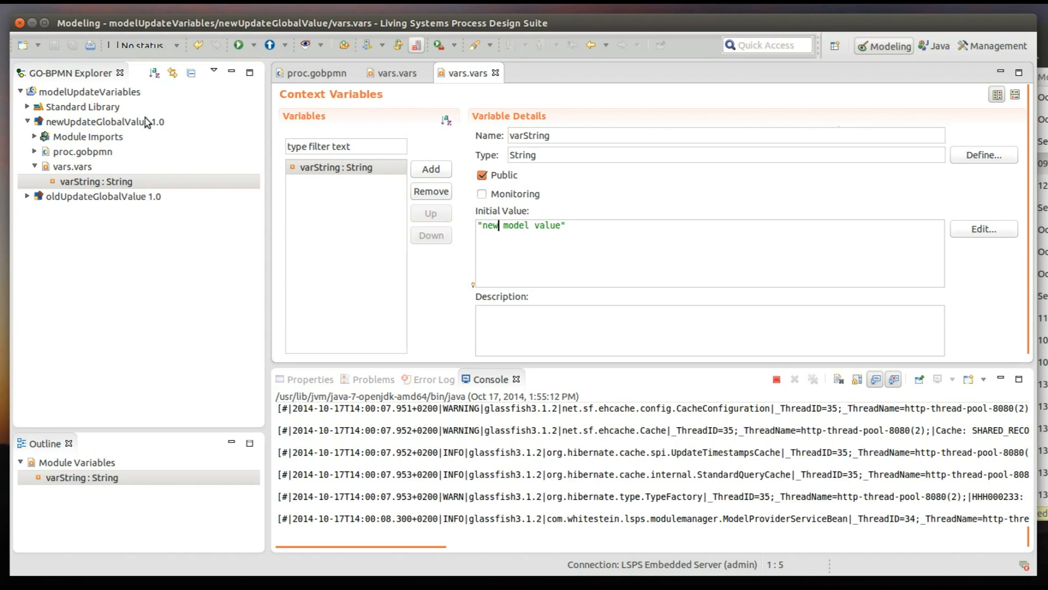
Step: Upload the newUpdateGlobalValue module to the server as a model and collapse it in the project tree
{"action": "left_click", "coordinate": [34, 165]}
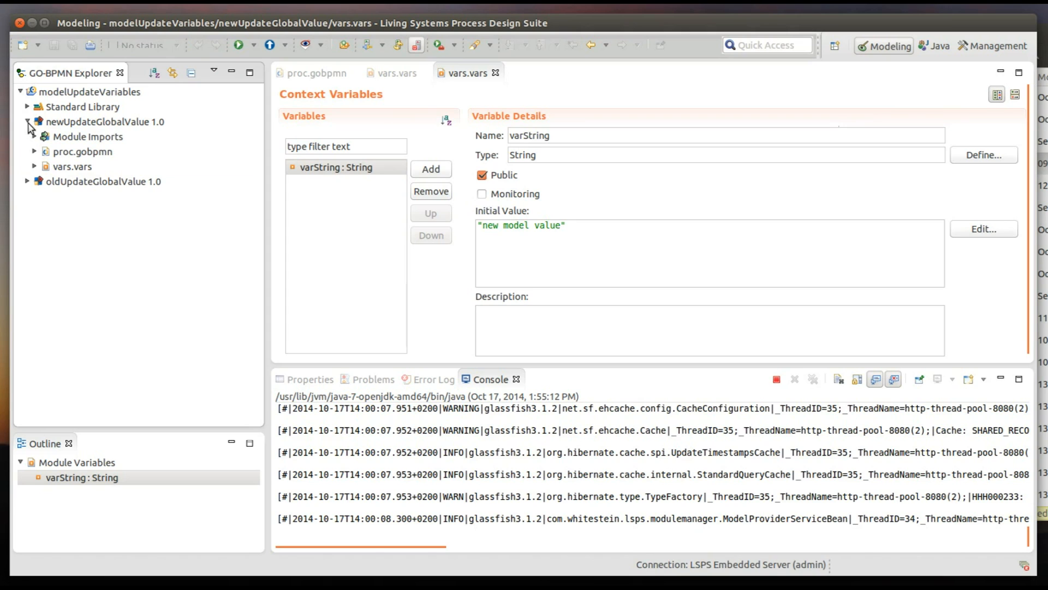
{"action": "right_click", "coordinate": [164, 128]}
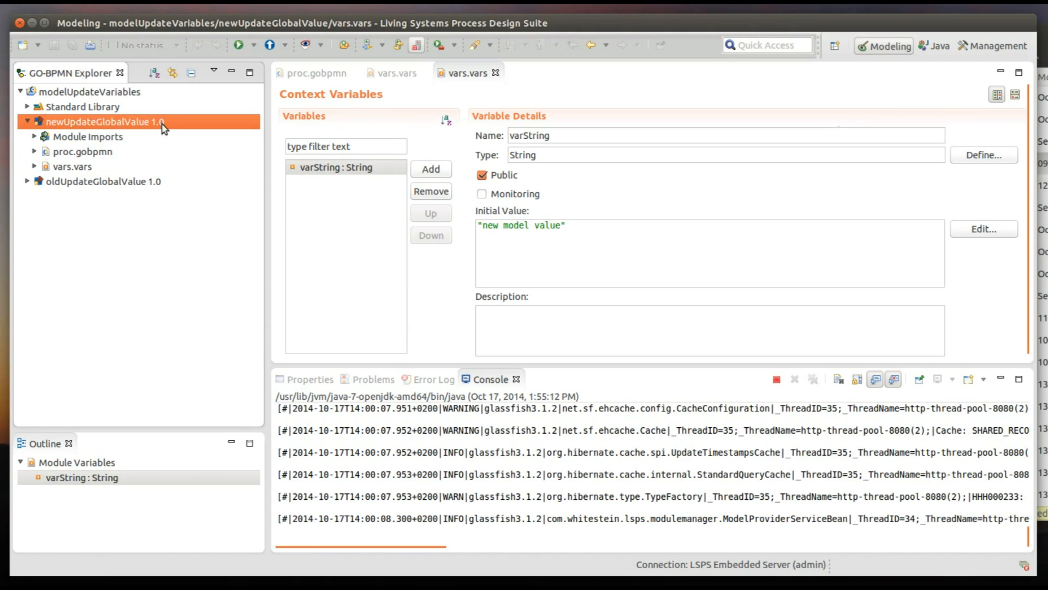
{"action": "mouse_move", "coordinate": [335, 335]}
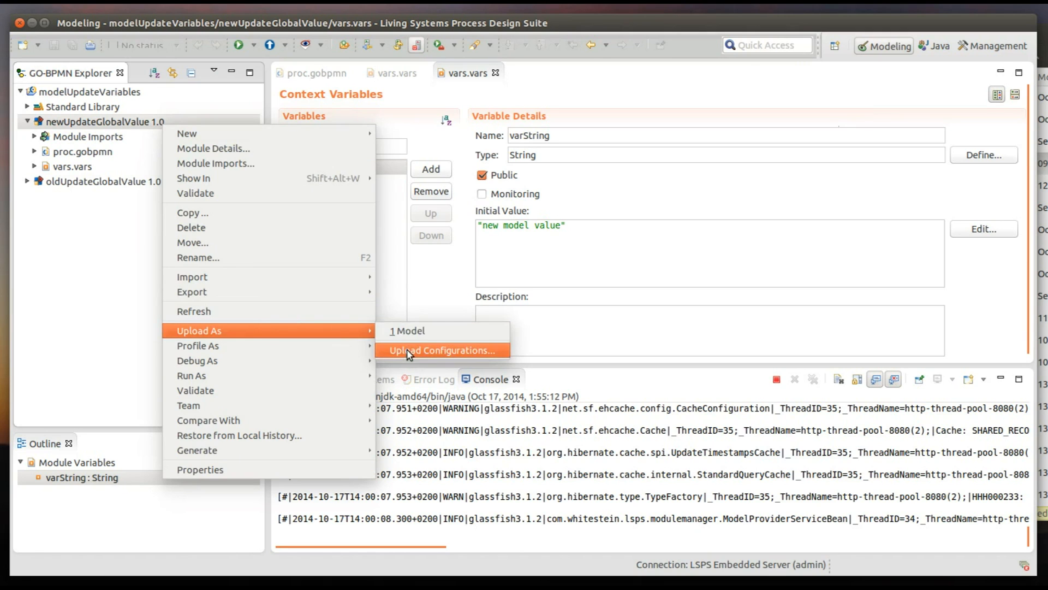
{"action": "left_click", "coordinate": [408, 331]}
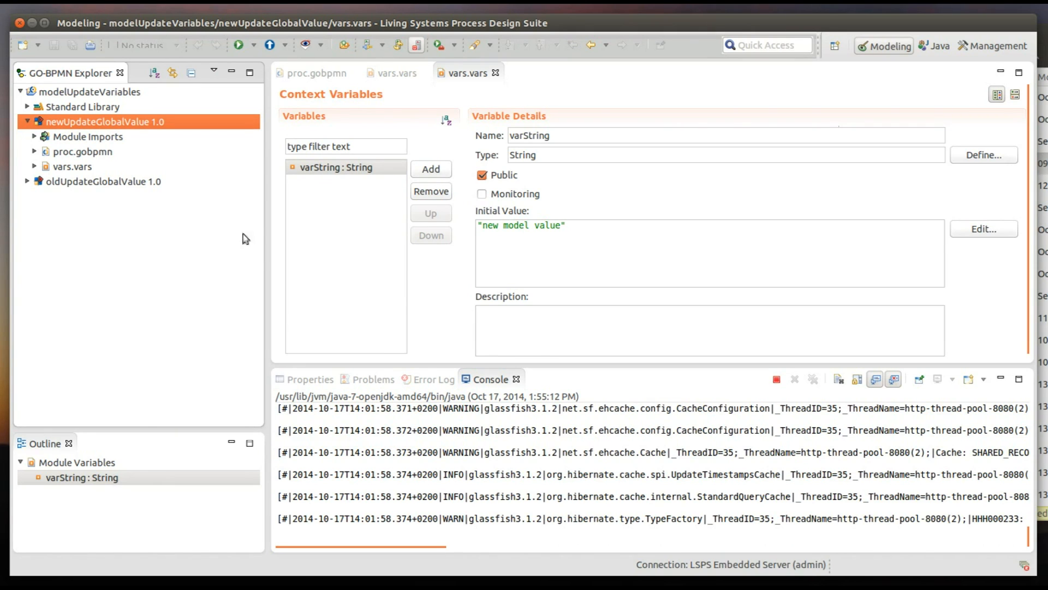
{"action": "left_click", "coordinate": [28, 121]}
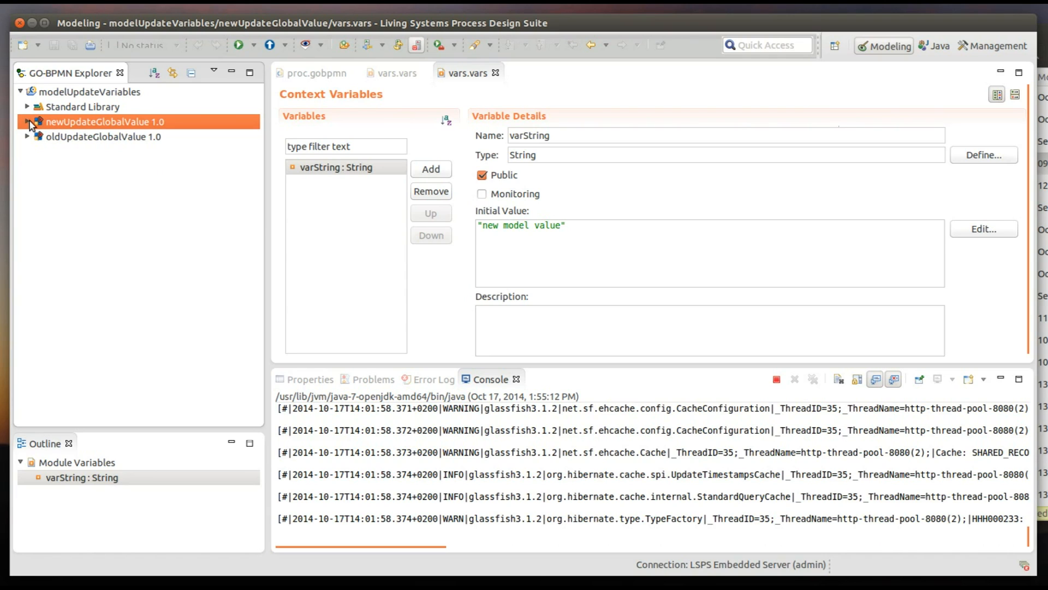
Step: Start a new Model Update Configuration in modelUpdateVariables with oldUpdateGlobalValue as its source model
{"action": "left_click", "coordinate": [137, 94]}
{"action": "right_click", "coordinate": [137, 94]}
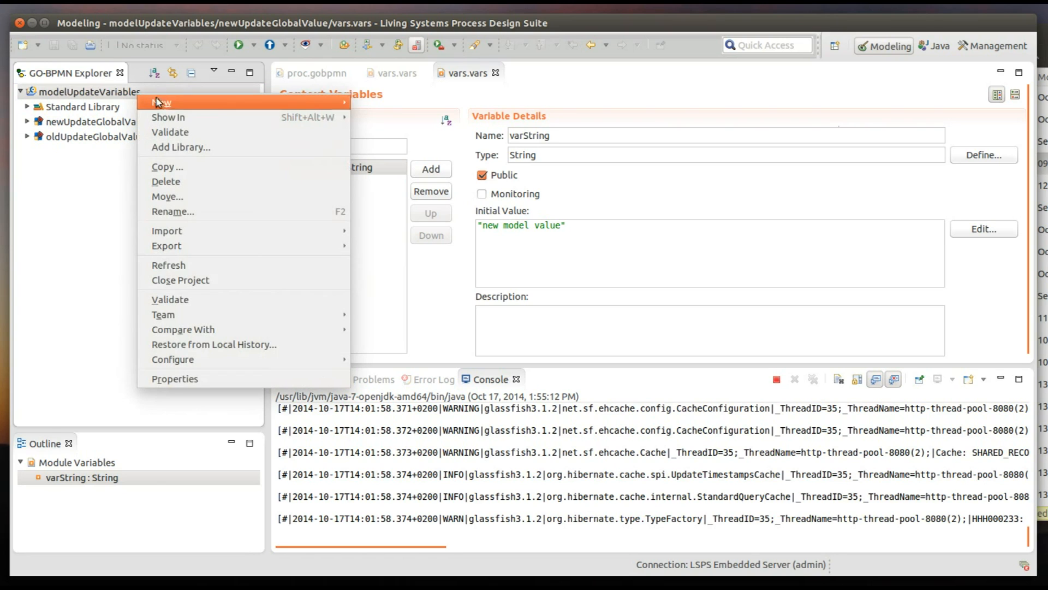
{"action": "mouse_move", "coordinate": [222, 102]}
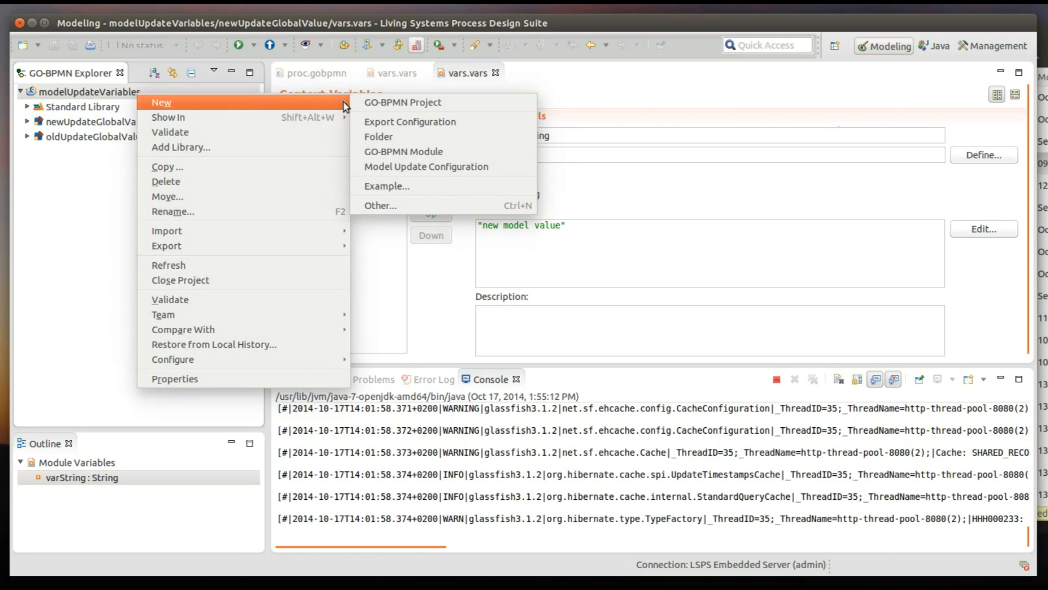
{"action": "left_click", "coordinate": [502, 173]}
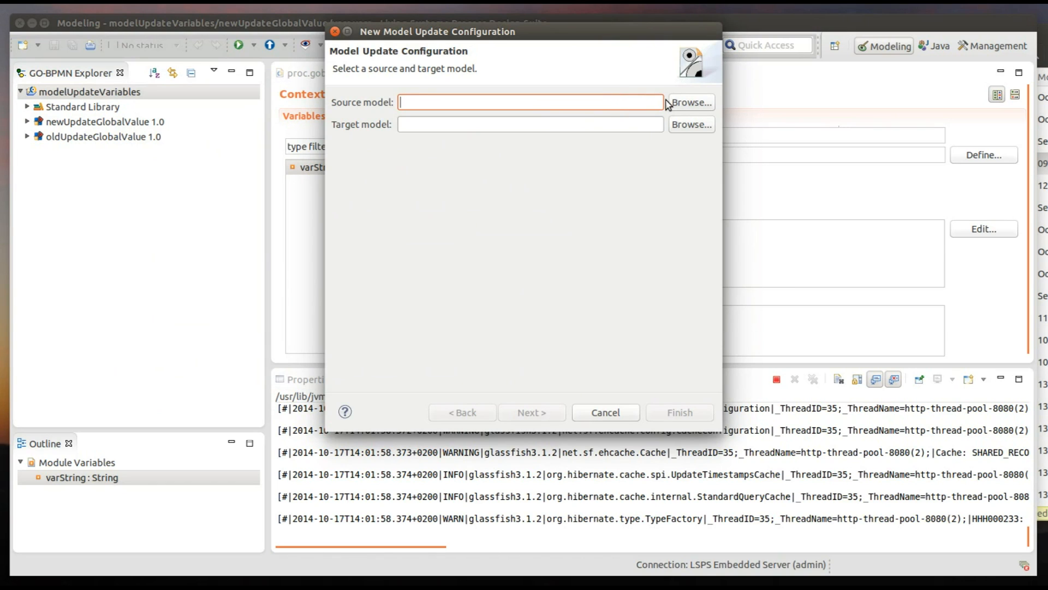
{"action": "left_click", "coordinate": [692, 103]}
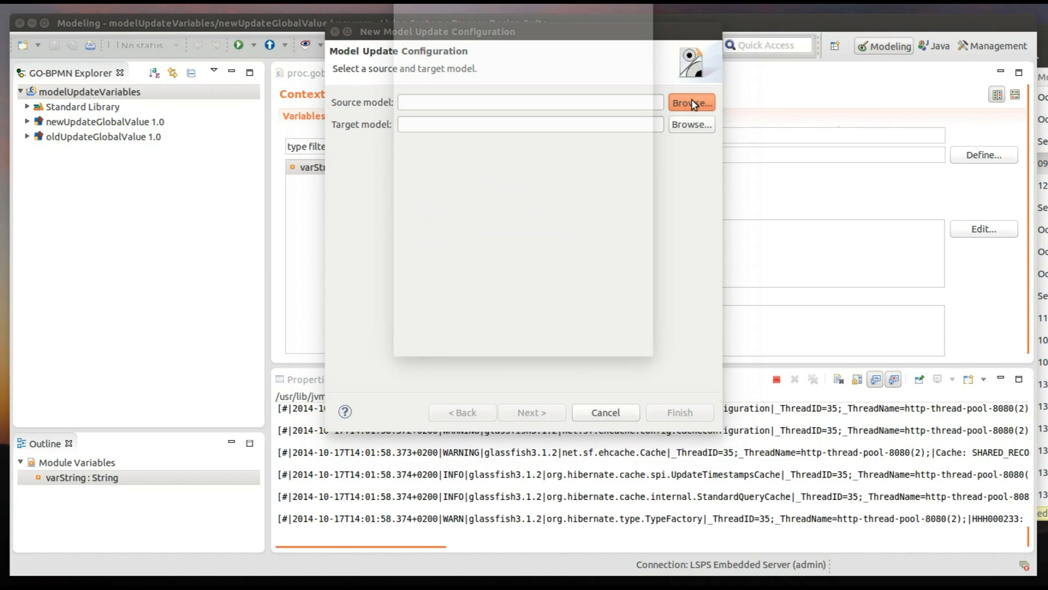
{"action": "left_click", "coordinate": [405, 20]}
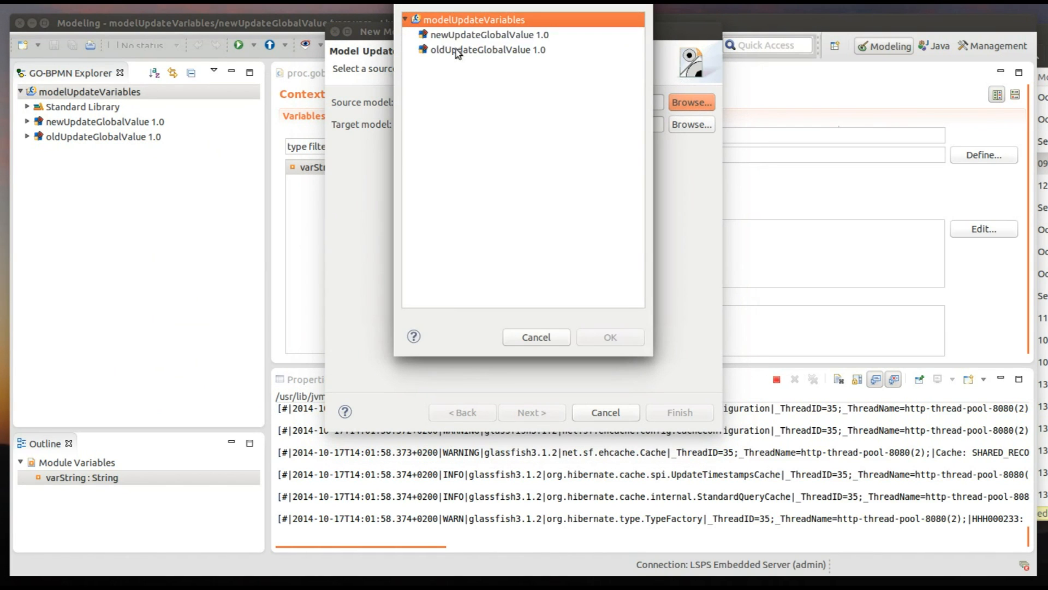
{"action": "left_click", "coordinate": [458, 50]}
{"action": "left_click", "coordinate": [614, 342]}
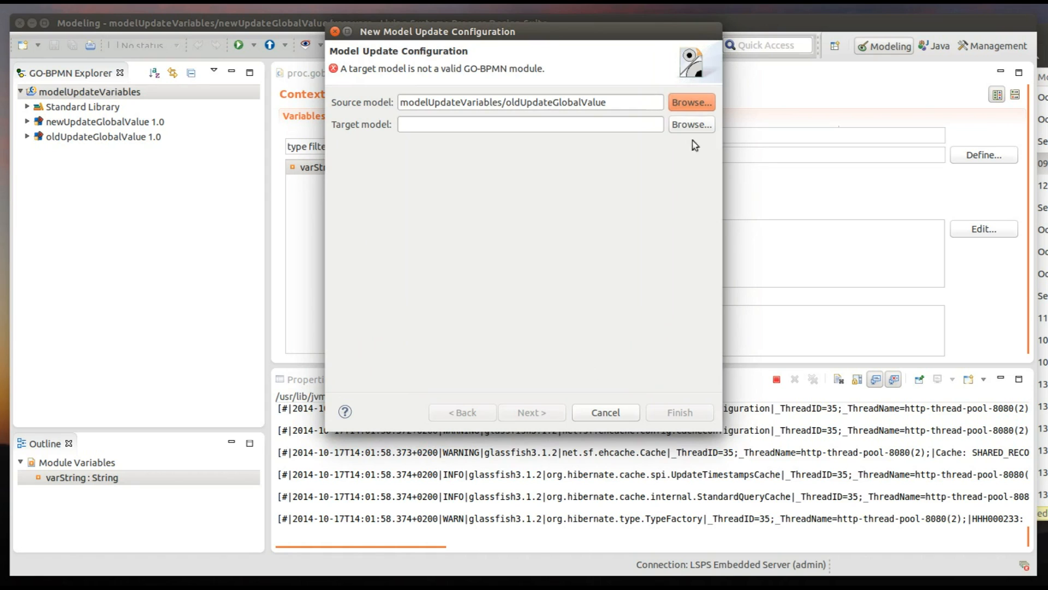
Step: Set newUpdateGlobalValue as the target model and finish creating the model update configuration
{"action": "left_click", "coordinate": [706, 126]}
{"action": "left_click", "coordinate": [395, 112]}
{"action": "left_click", "coordinate": [384, 111]}
{"action": "left_click", "coordinate": [407, 130]}
{"action": "left_click", "coordinate": [582, 429]}
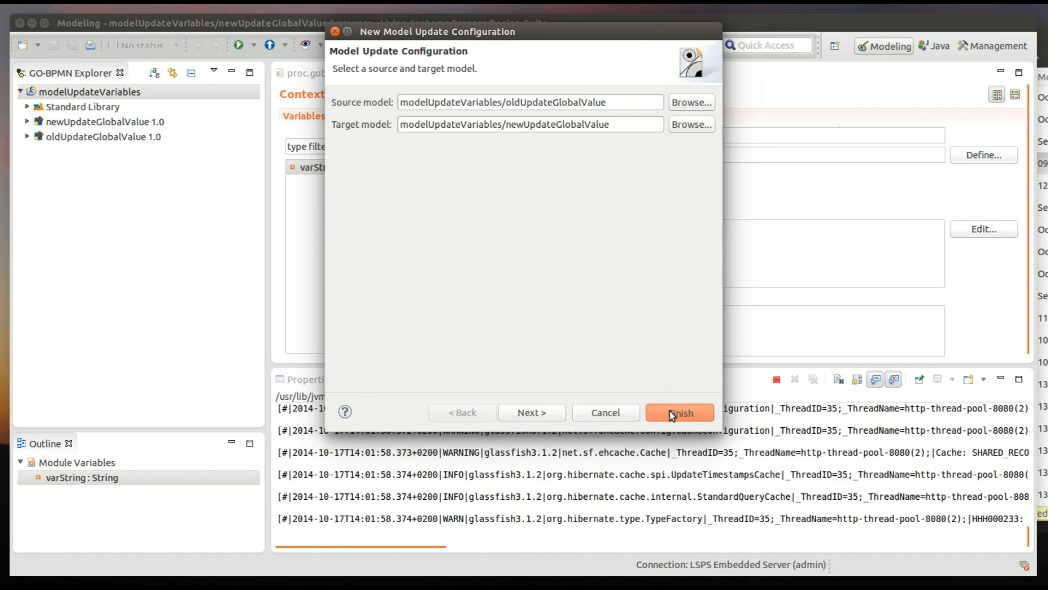
{"action": "left_click", "coordinate": [673, 416]}
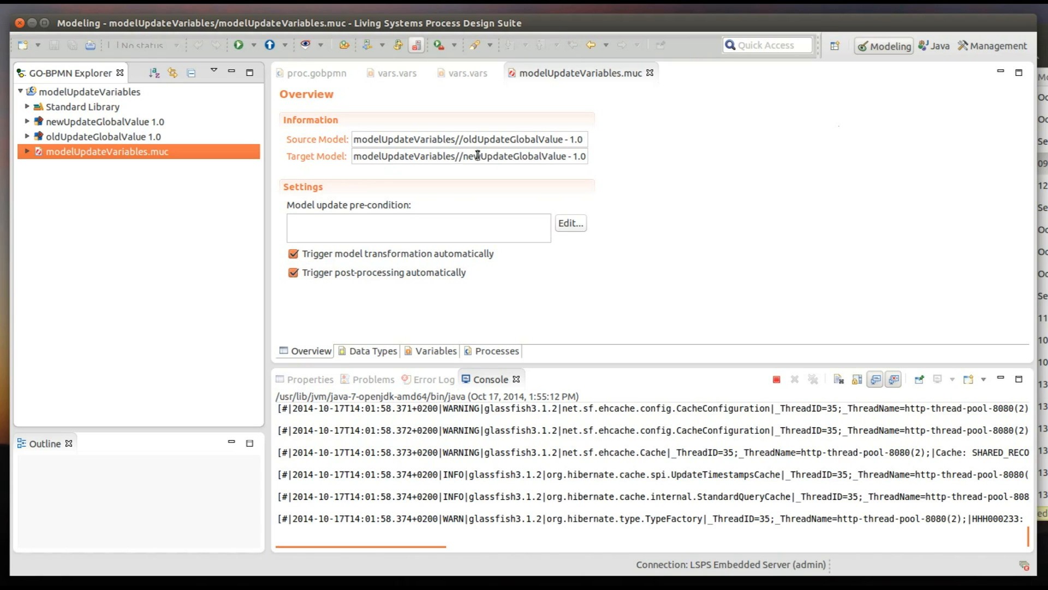
Step: Review the update configuration's source and target models, pre-condition, data types, variables and processes
{"action": "left_click_drag", "start_coordinate": [468, 140], "coordinate": [528, 158]}
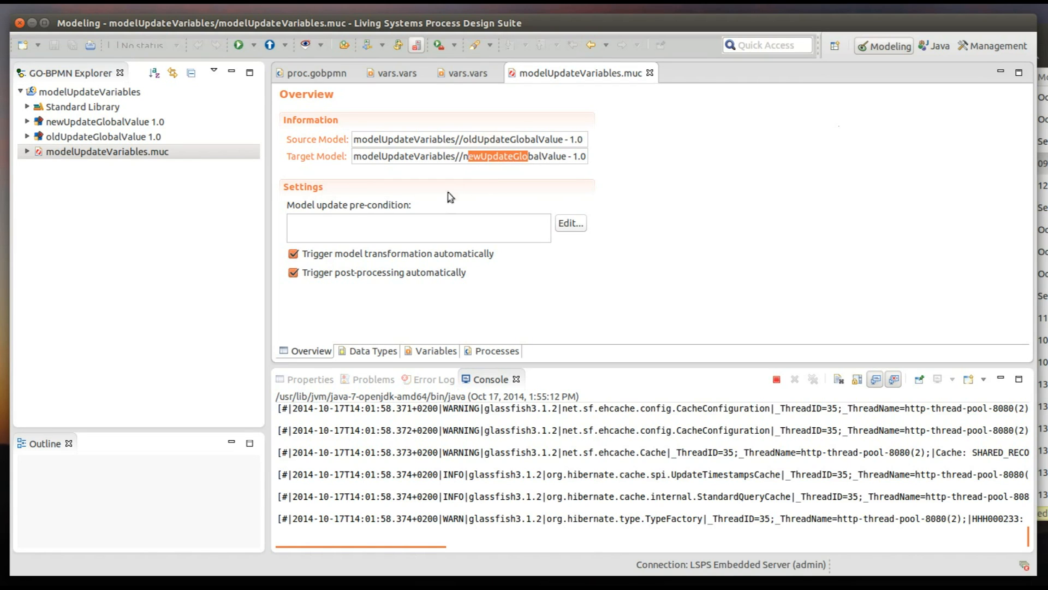
{"action": "left_click", "coordinate": [358, 223]}
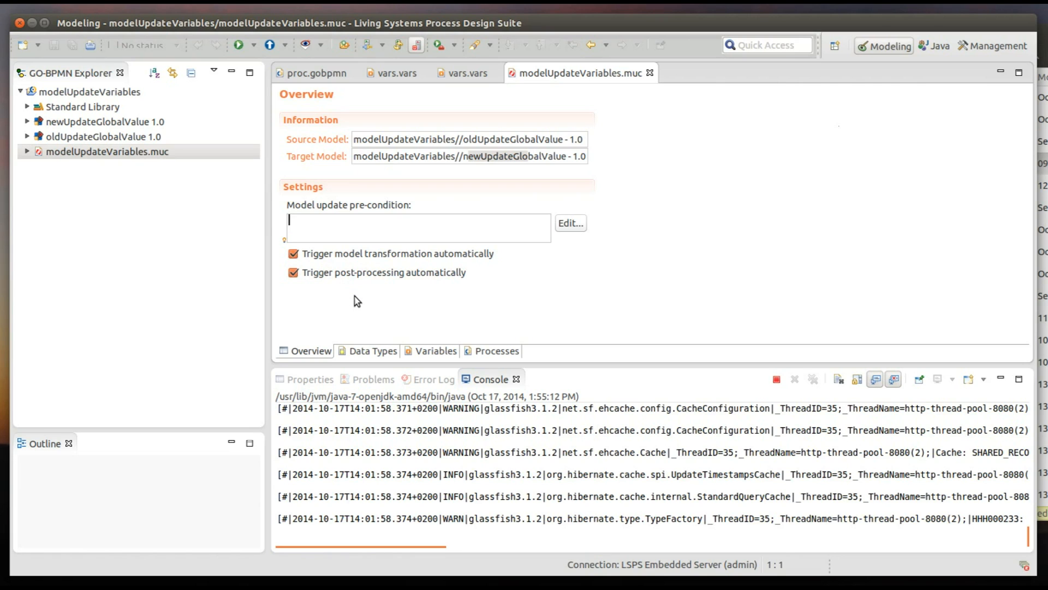
{"action": "left_click", "coordinate": [359, 351]}
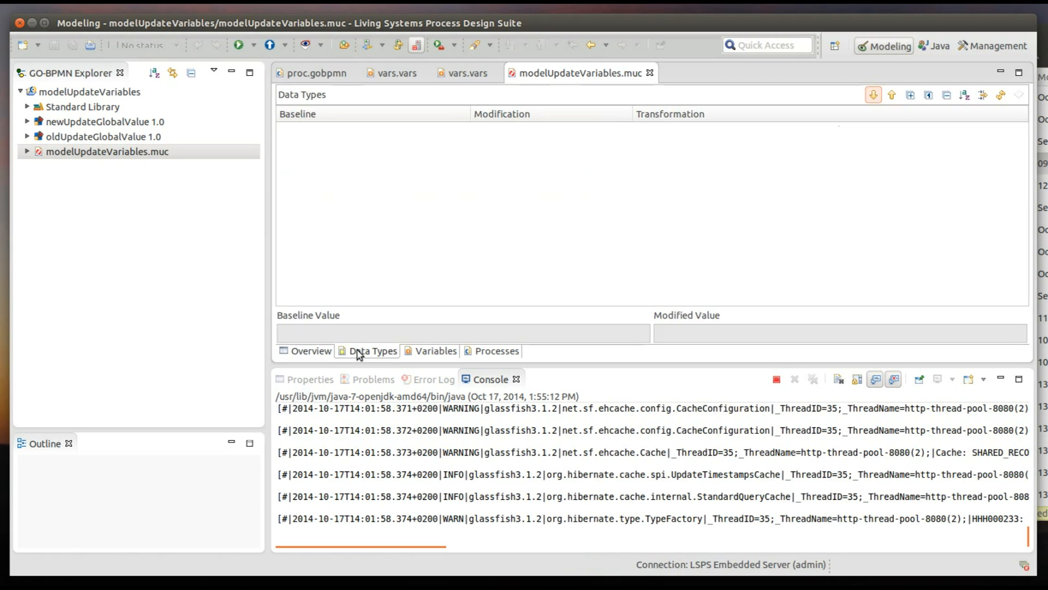
{"action": "left_click", "coordinate": [432, 353]}
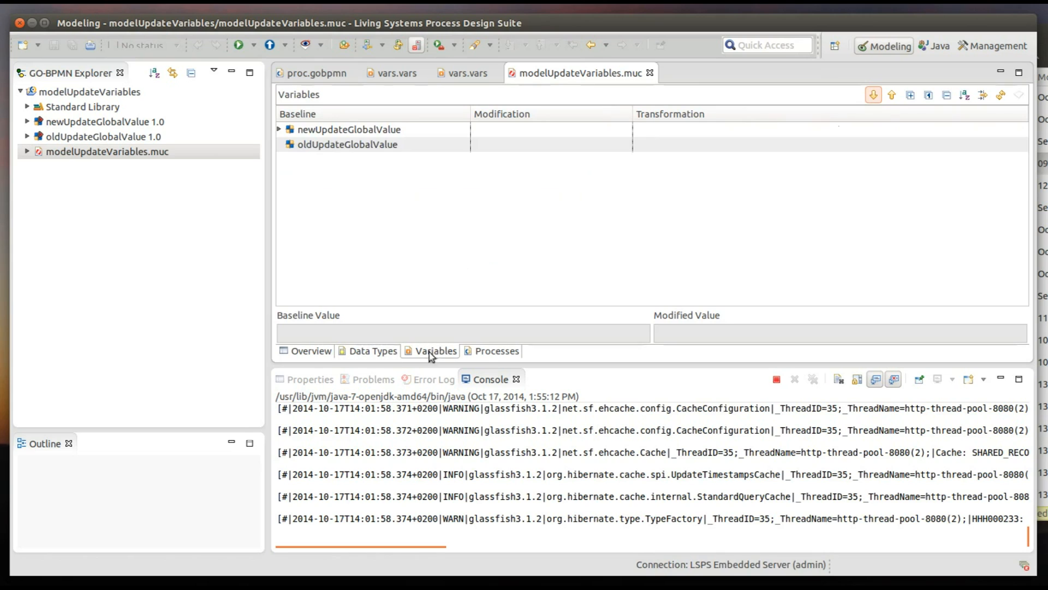
{"action": "left_click", "coordinate": [484, 355]}
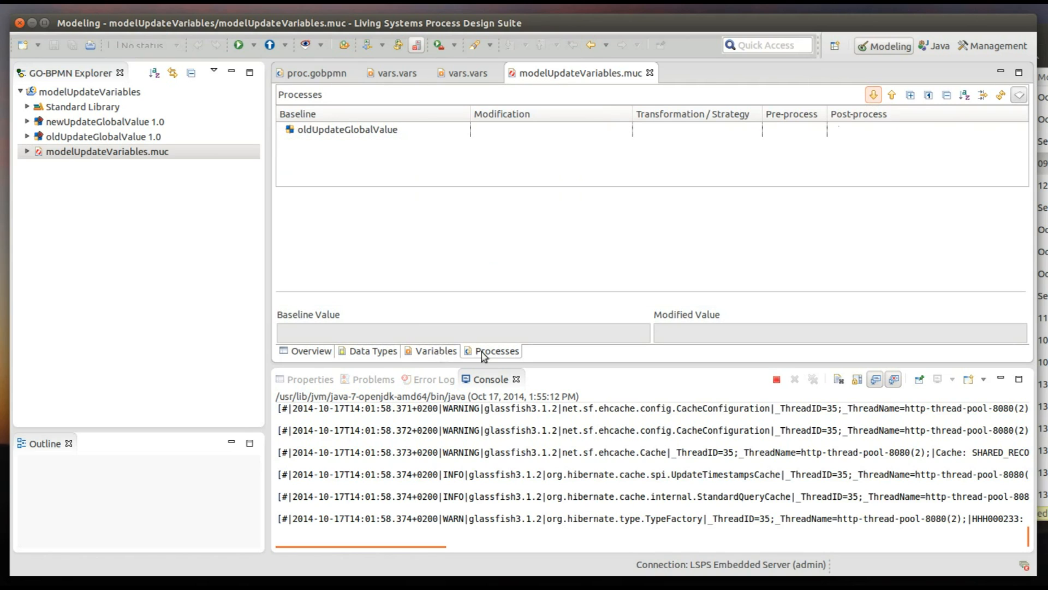
{"action": "left_click", "coordinate": [393, 352]}
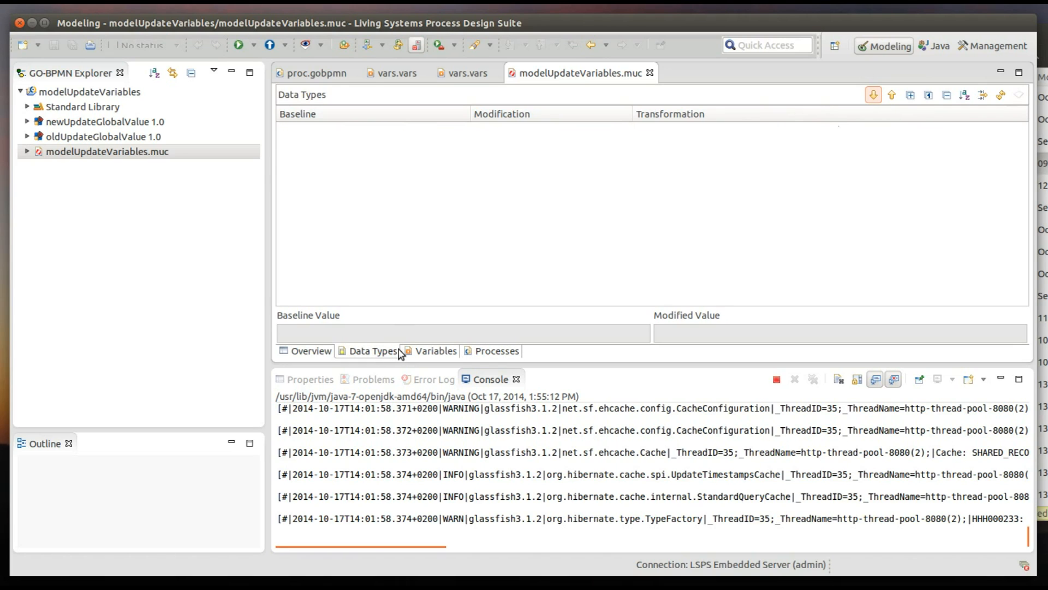
Step: Set the varString transformation under newUpdateGlobalValue to "This is the new value. This was the old value " + old("varString")
{"action": "left_click", "coordinate": [427, 355]}
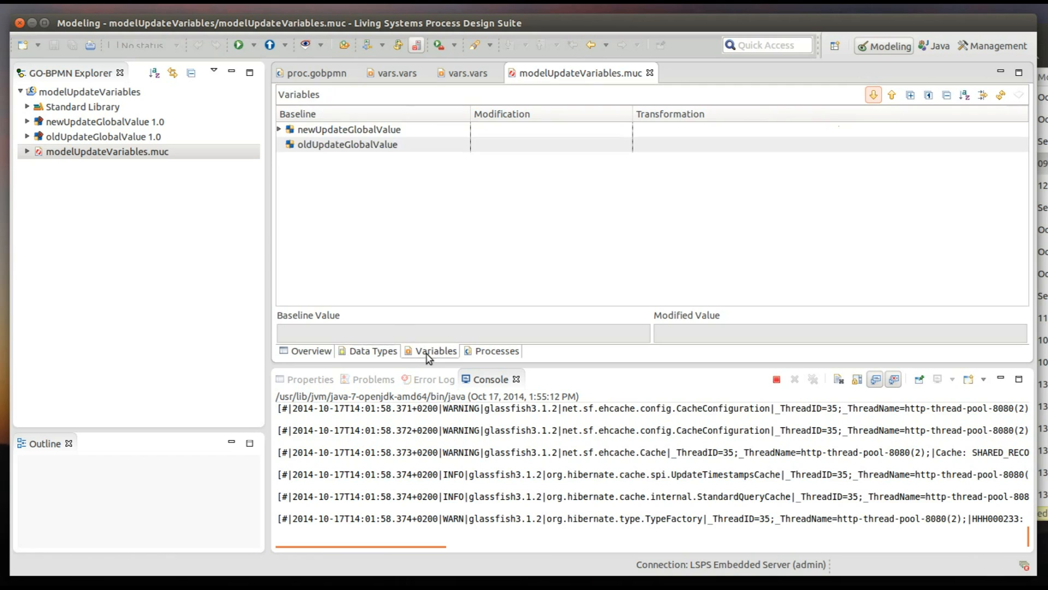
{"action": "left_click", "coordinate": [280, 130]}
{"action": "left_click", "coordinate": [287, 145]}
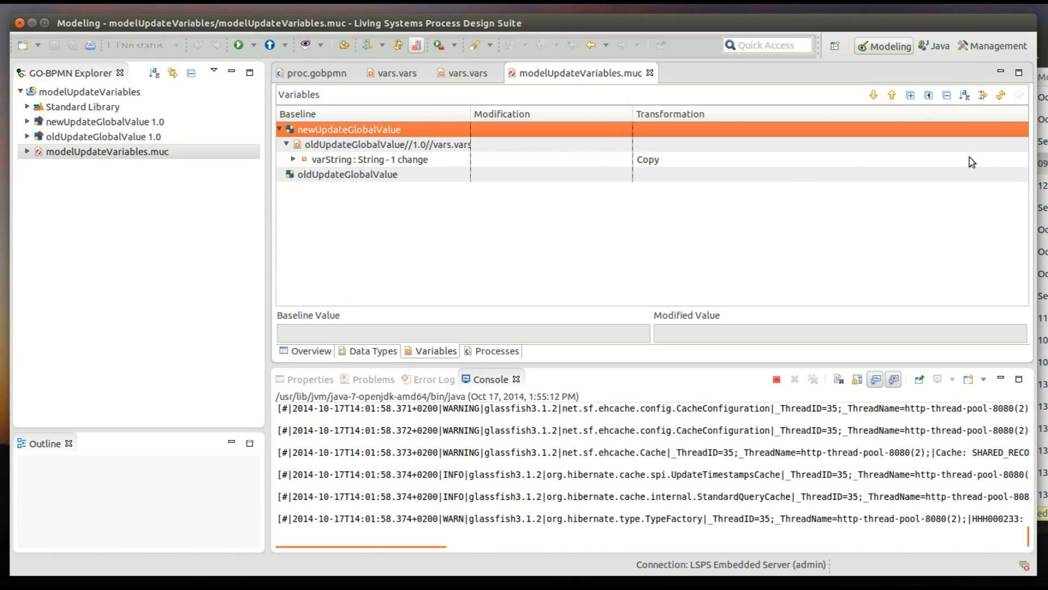
{"action": "left_click", "coordinate": [1014, 159]}
{"action": "left_click", "coordinate": [1017, 160]}
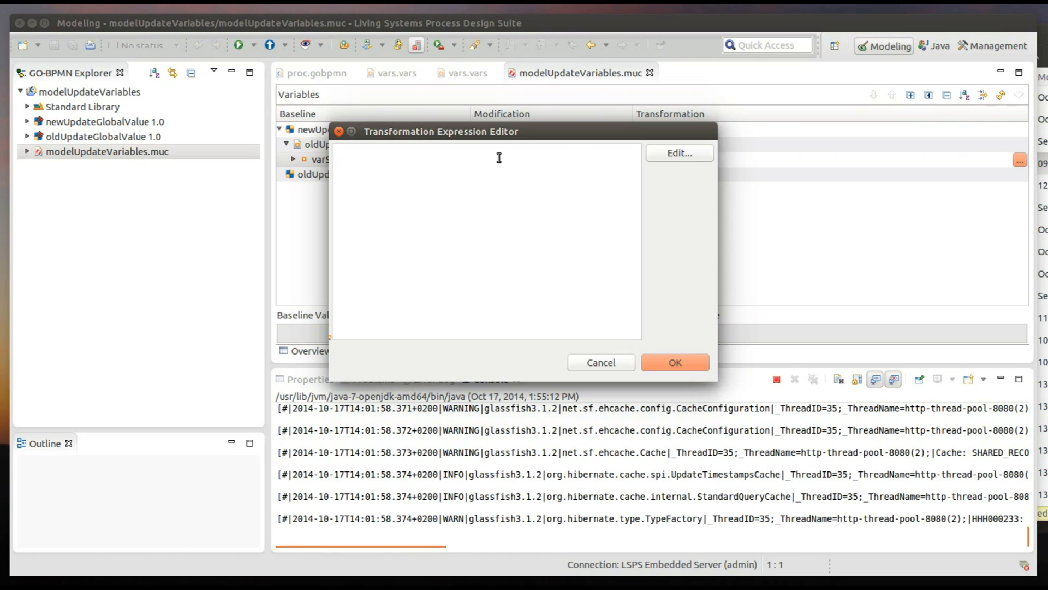
{"action": "type", "text": "\""}
{"action": "type", "text": "This is t"}
{"action": "type", "text": "he ol"}
{"action": "key", "text": "BackSpace"}
{"action": "key", "text": "BackSpace"}
{"action": "type", "text": "new value. "}
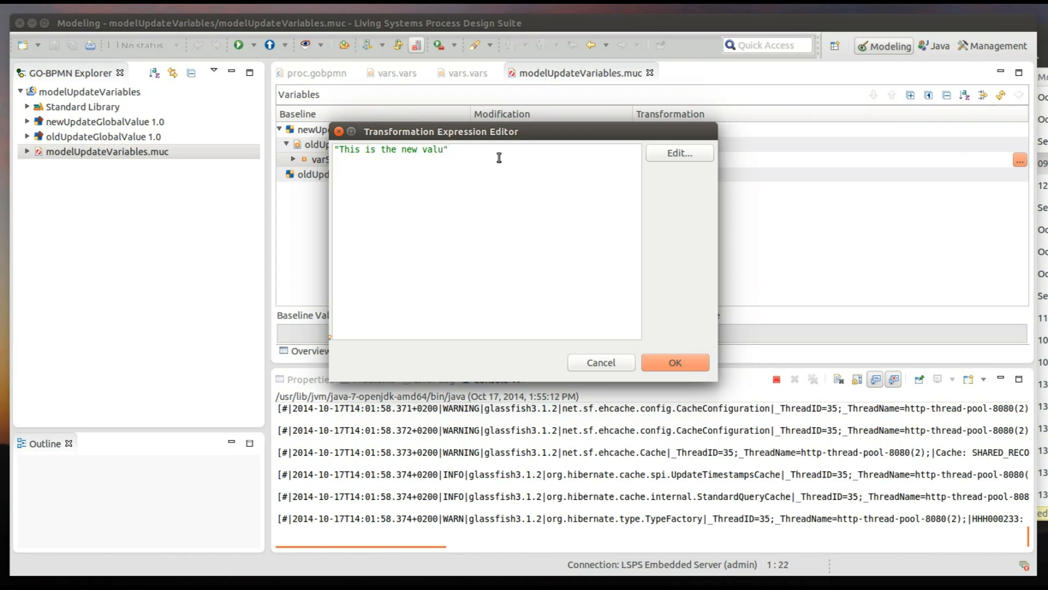
{"action": "type", "text": "This was the old value \" + o"}
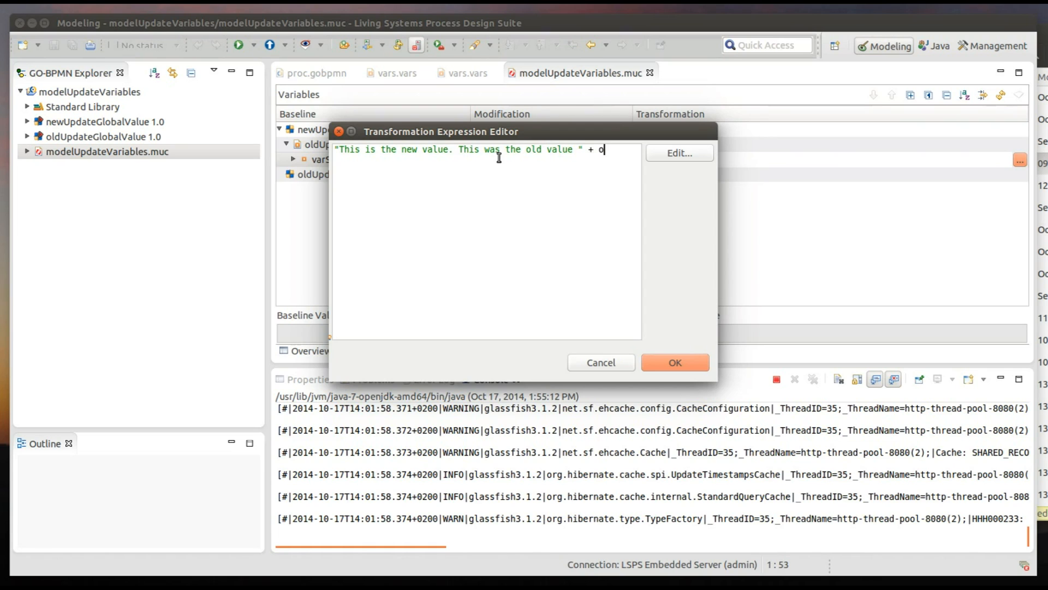
{"action": "type", "text": "ld (\""}
{"action": "type", "text": "var"}
{"action": "type", "text": "String"}
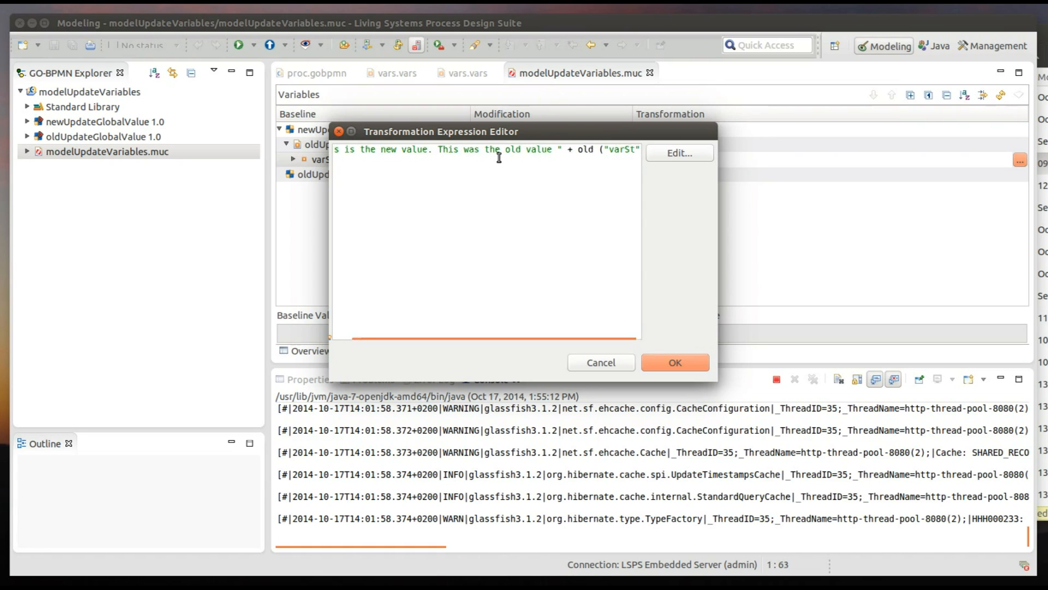
{"action": "key", "text": "Left"}
{"action": "key", "text": "Left"}
{"action": "key", "text": "Left"}
{"action": "key", "text": "Left"}
{"action": "key", "text": "Left"}
{"action": "key", "text": "Left"}
{"action": "key", "text": "Left"}
{"action": "key", "text": "Left"}
{"action": "key", "text": "Left"}
{"action": "key", "text": "Left"}
{"action": "key", "text": "Left"}
{"action": "key", "text": "BackSpace"}
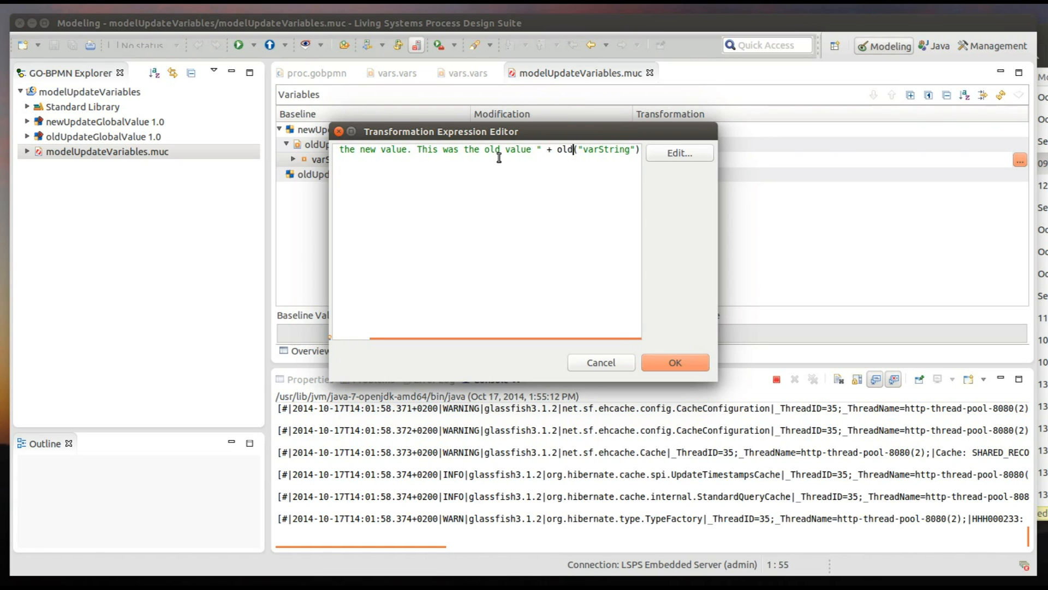
{"action": "left_click", "coordinate": [675, 362]}
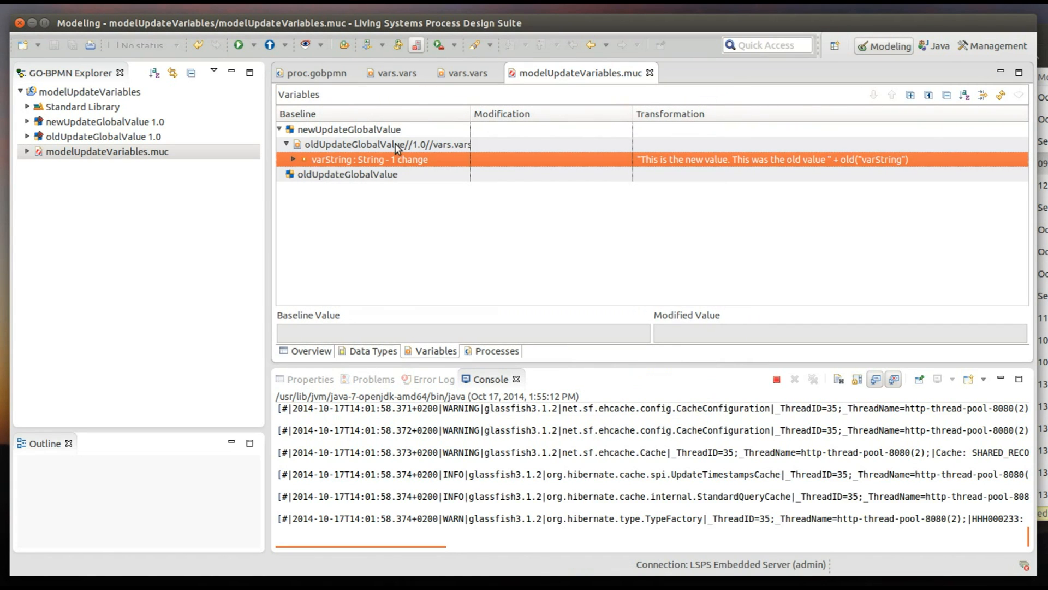
Step: Switch to the Management perspective and start a model update for the running oldUpdateGlobalValue instance
{"action": "left_click", "coordinate": [993, 46]}
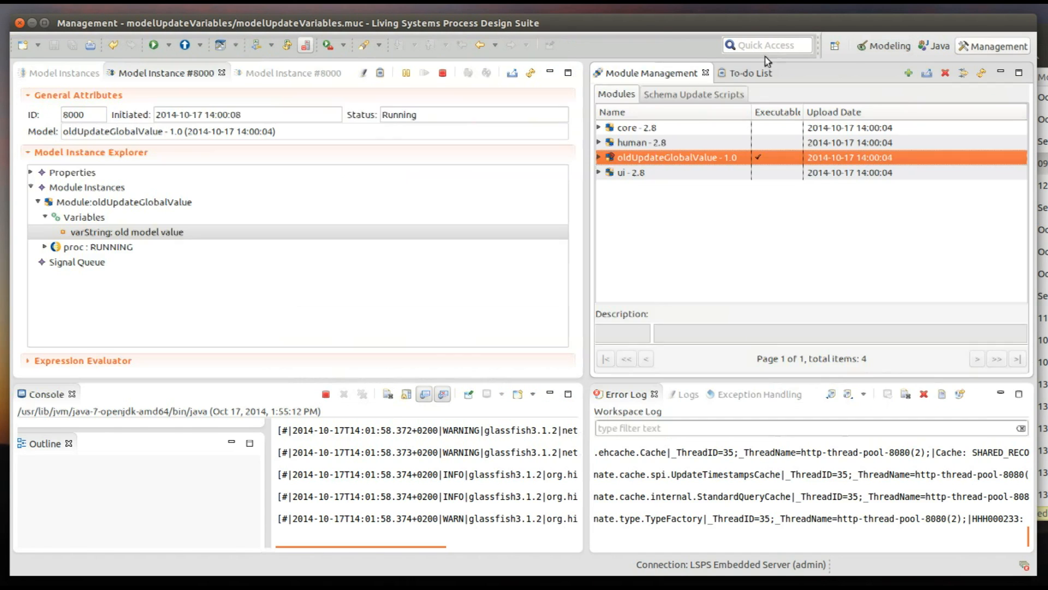
{"action": "left_click", "coordinate": [77, 76]}
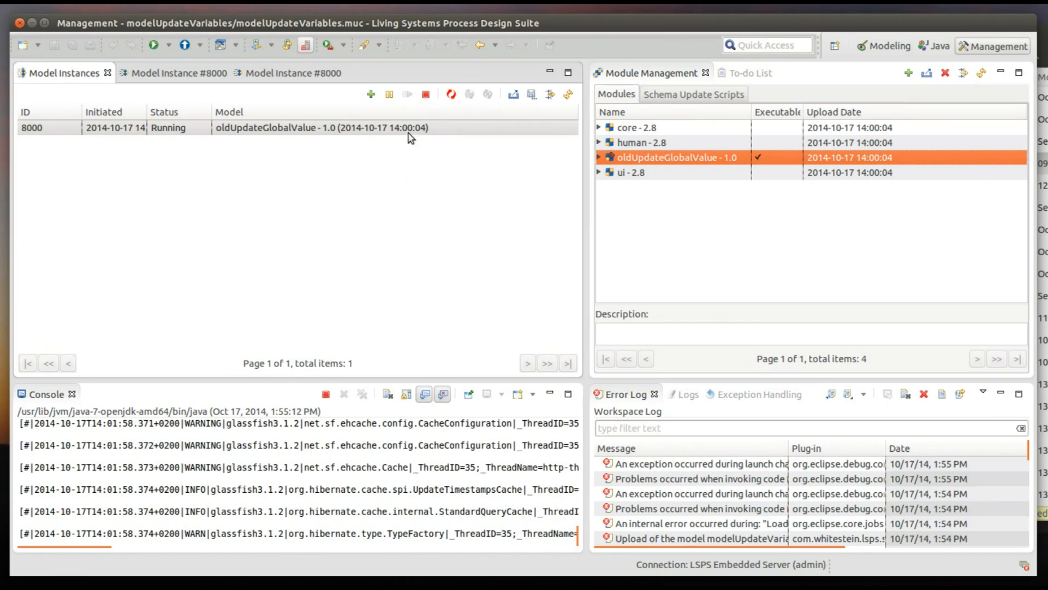
{"action": "left_click", "coordinate": [451, 129]}
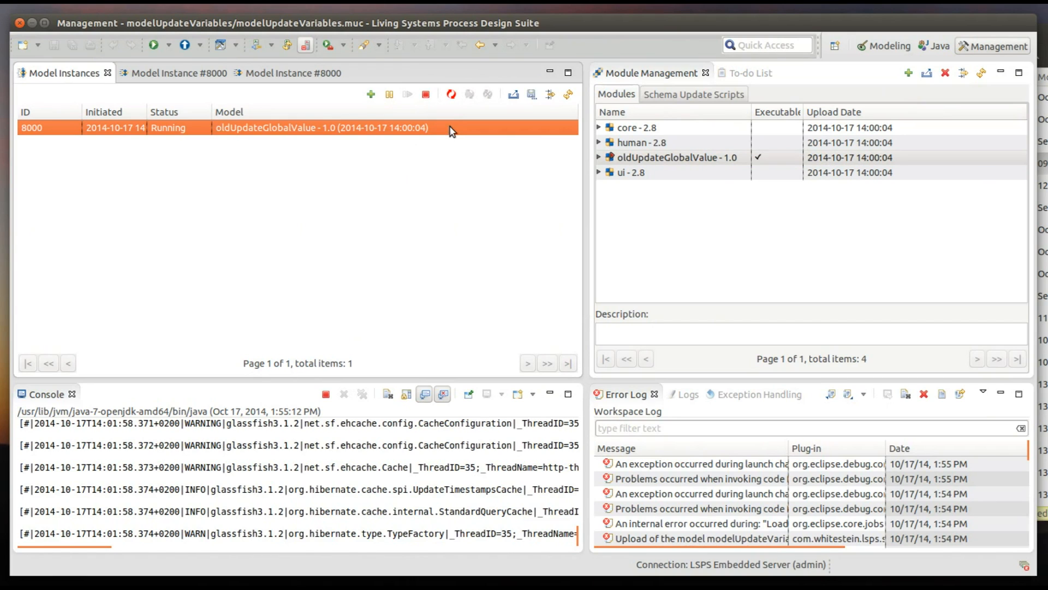
{"action": "left_click", "coordinate": [451, 96]}
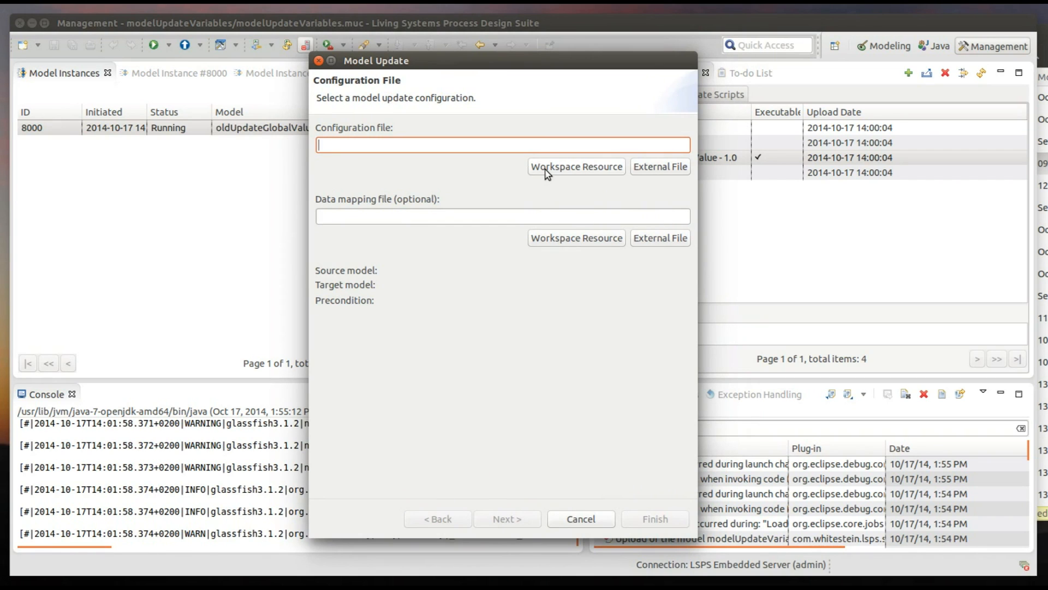
Step: Use the workspace file modelUpdateVariables.muc as the update's configuration file and select running model instance 8000 in the filtered list
{"action": "left_click", "coordinate": [589, 170]}
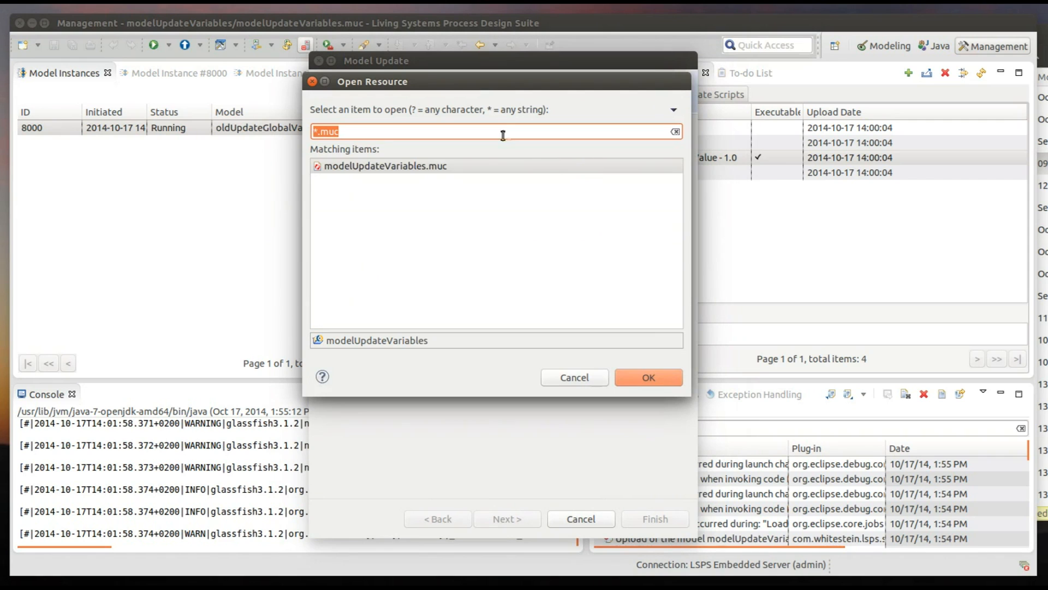
{"action": "left_click", "coordinate": [439, 166]}
{"action": "left_click", "coordinate": [667, 376]}
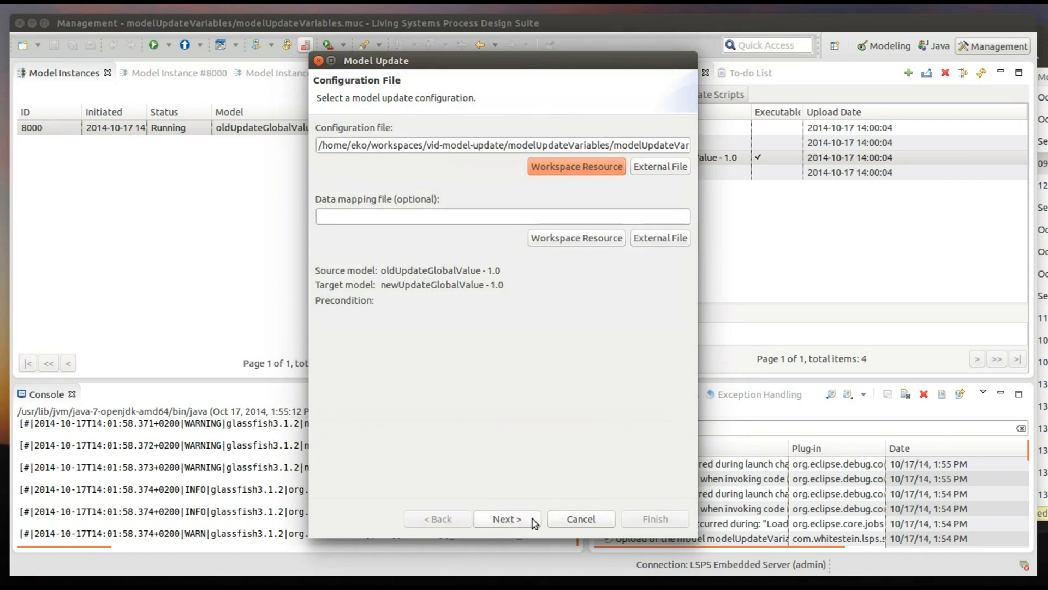
{"action": "left_click", "coordinate": [506, 518]}
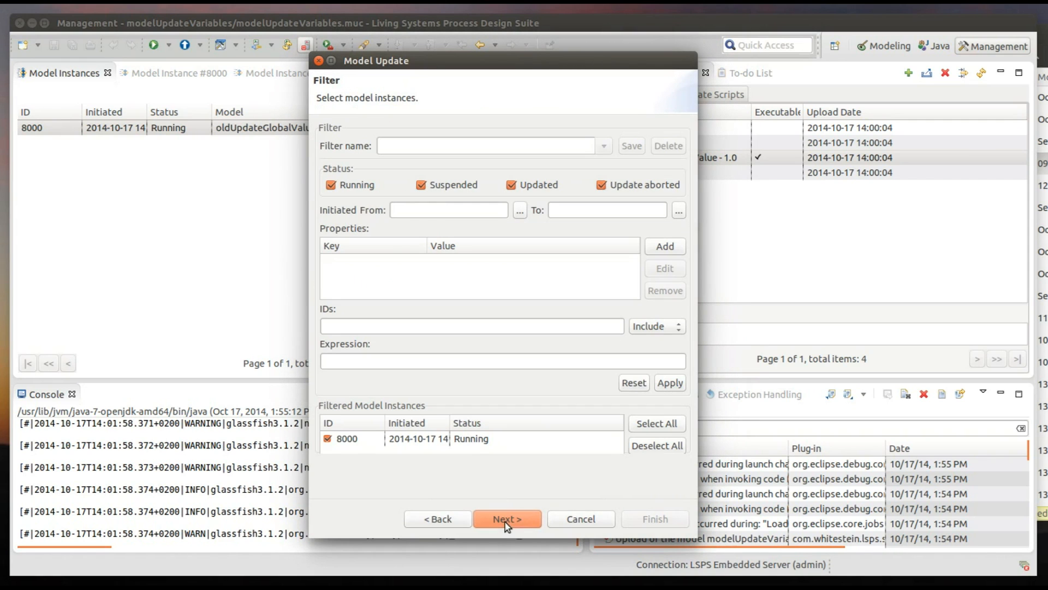
{"action": "left_click", "coordinate": [473, 440]}
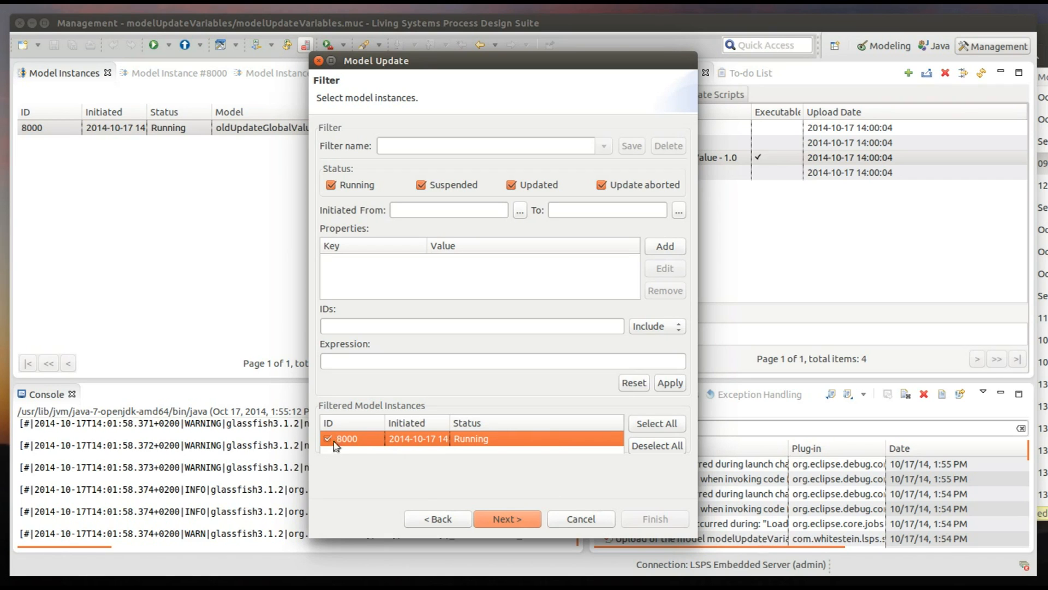
Step: Run the model update for instance 8000 with the summarised settings and refresh the list of model instances
{"action": "left_click", "coordinate": [507, 520]}
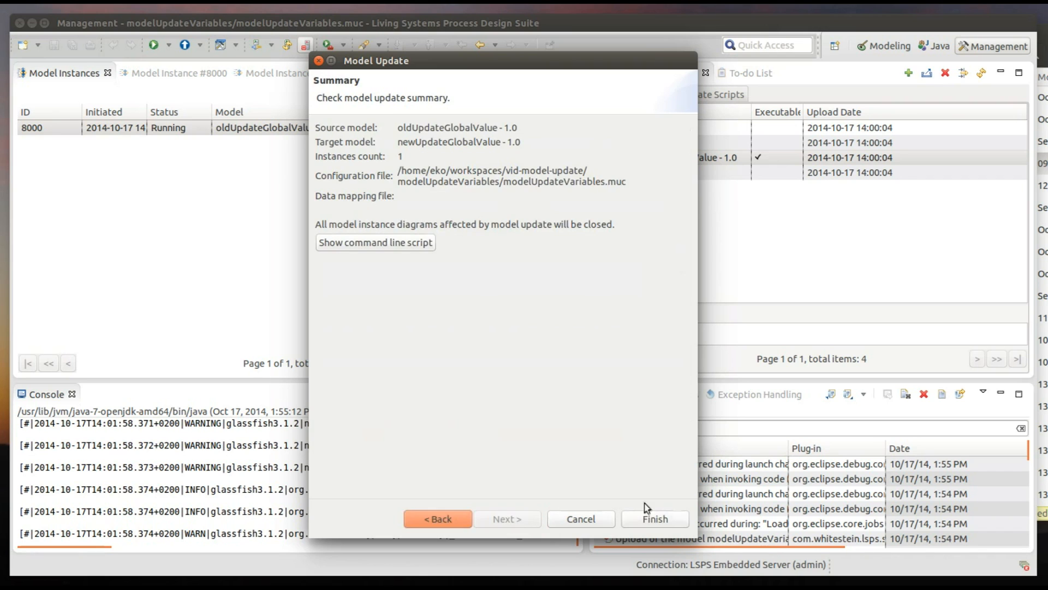
{"action": "left_click", "coordinate": [660, 517]}
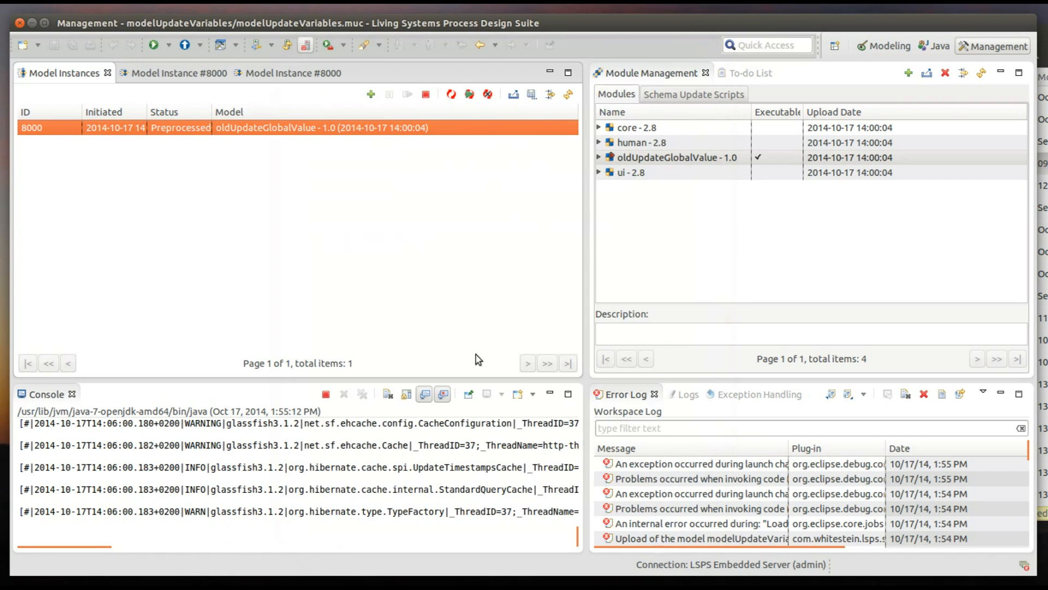
{"action": "left_click", "coordinate": [568, 94]}
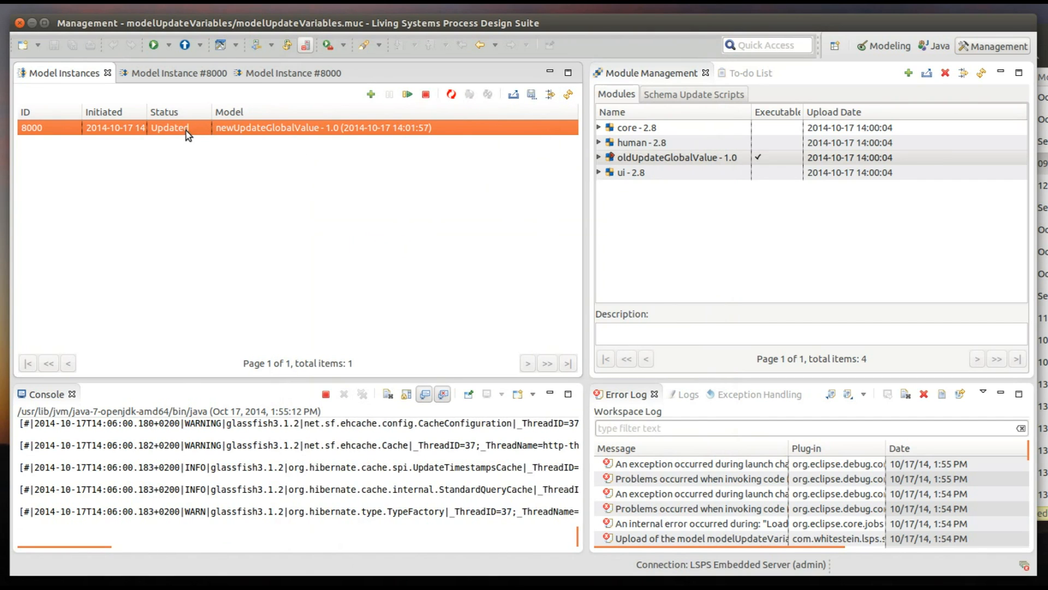
Step: Open model instance 8000, show the variables of its newUpdateGlobalValue module to check varString, and resume the suspended instance
{"action": "double_click", "coordinate": [186, 134]}
{"action": "double_click", "coordinate": [43, 203]}
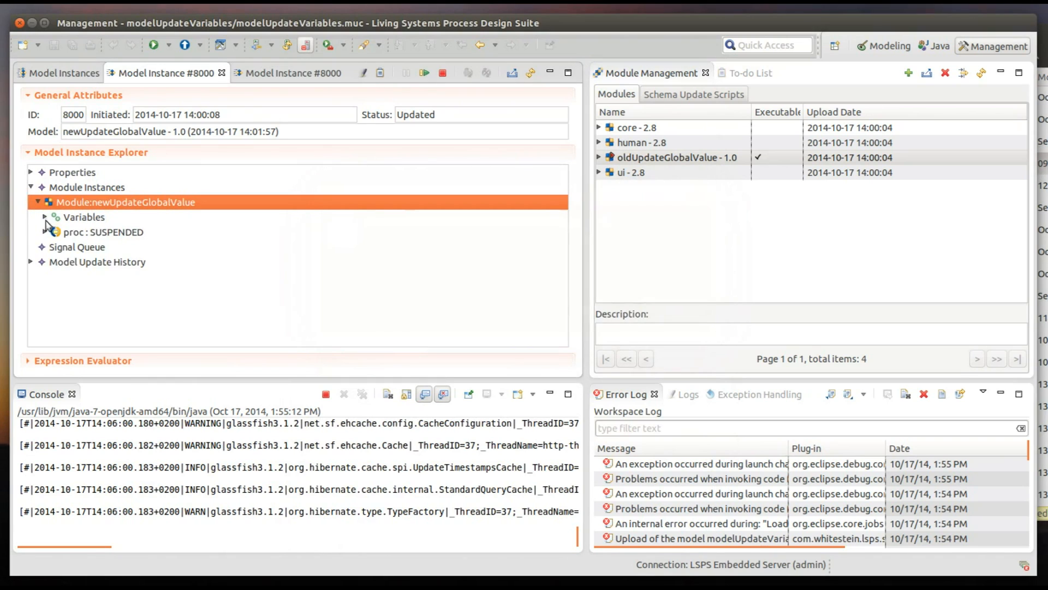
{"action": "left_click", "coordinate": [44, 217]}
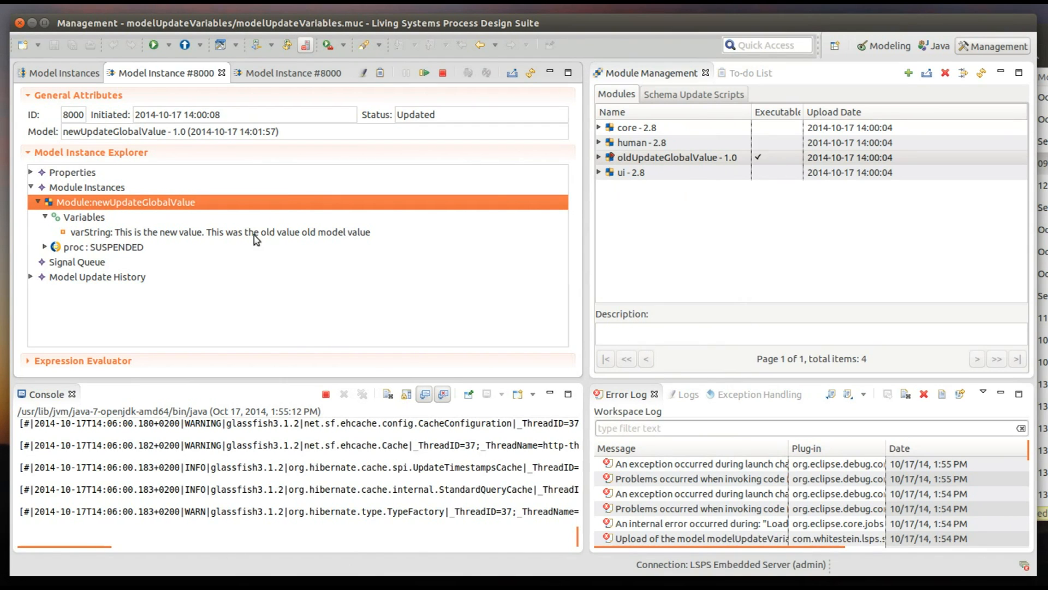
{"action": "left_click", "coordinate": [132, 254]}
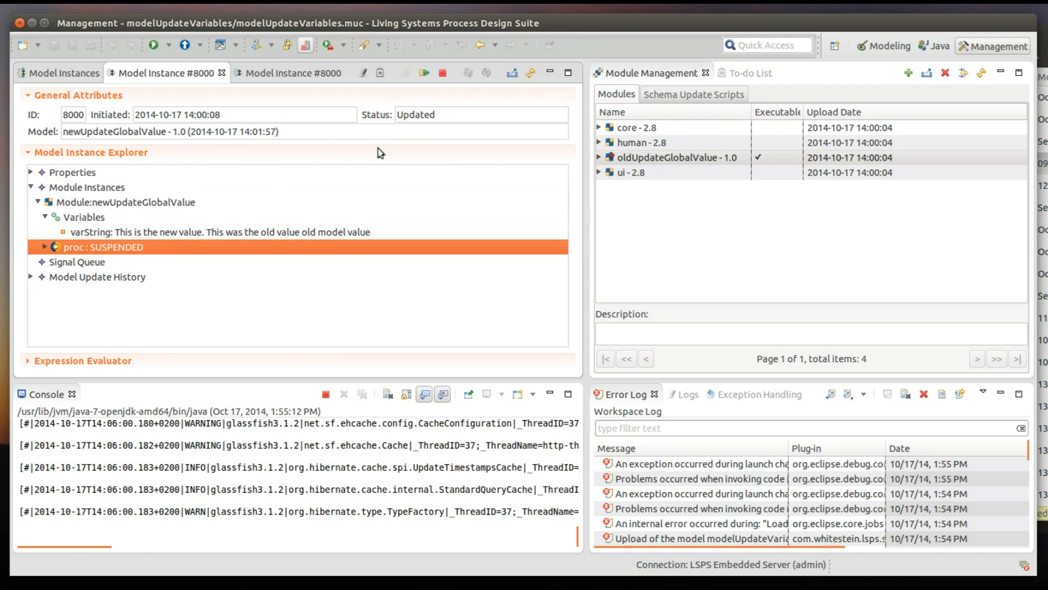
{"action": "left_click", "coordinate": [424, 75]}
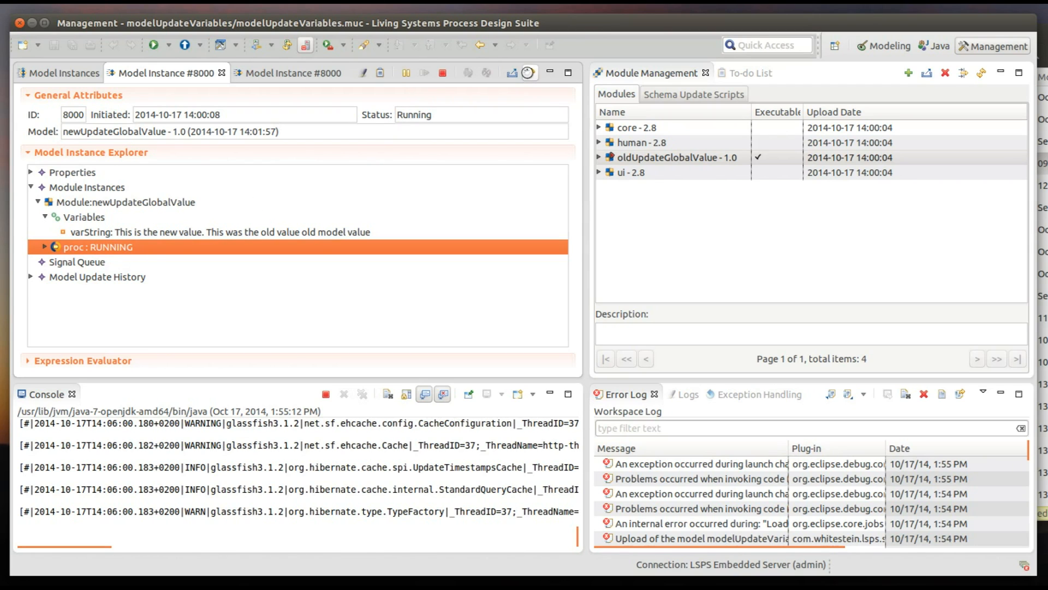